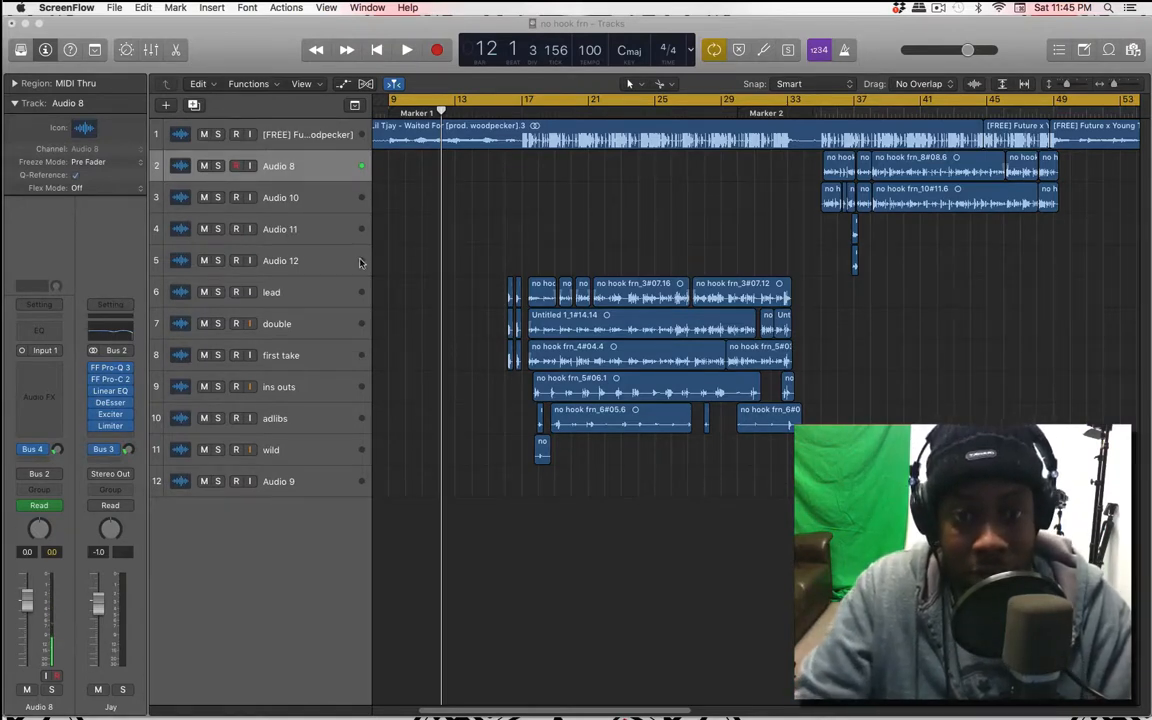
Play back the song from about bar 19 and stop after a short listen
click(549, 111)
key(space)
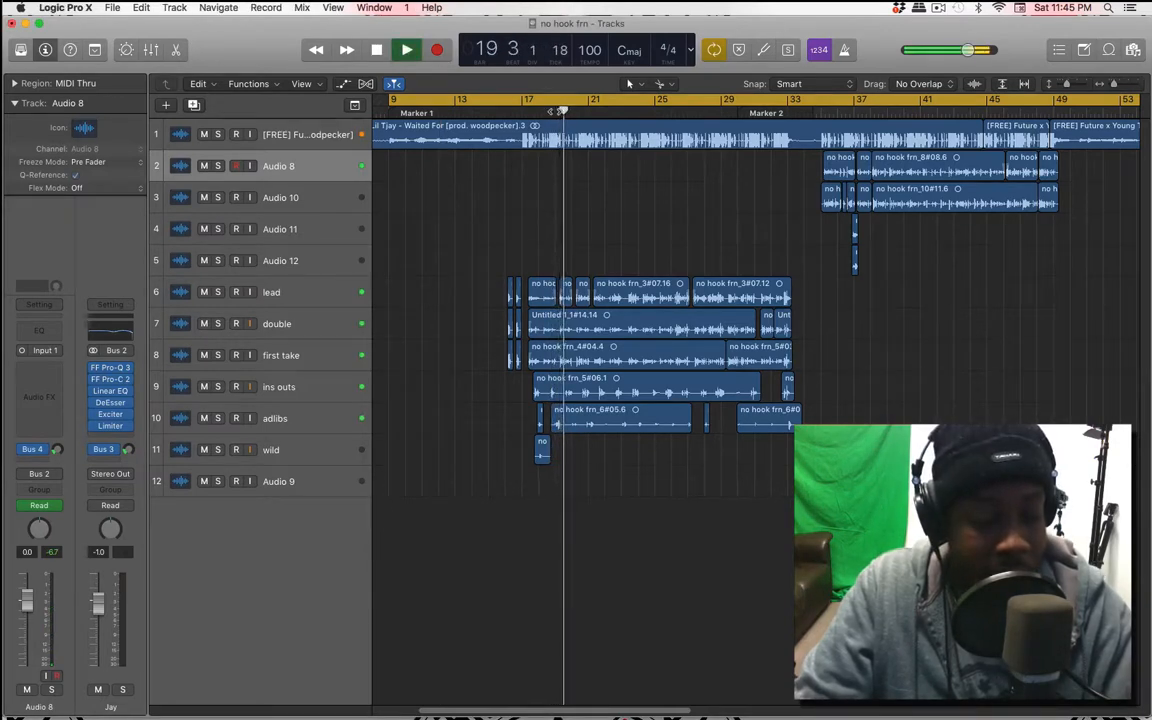
key(space)
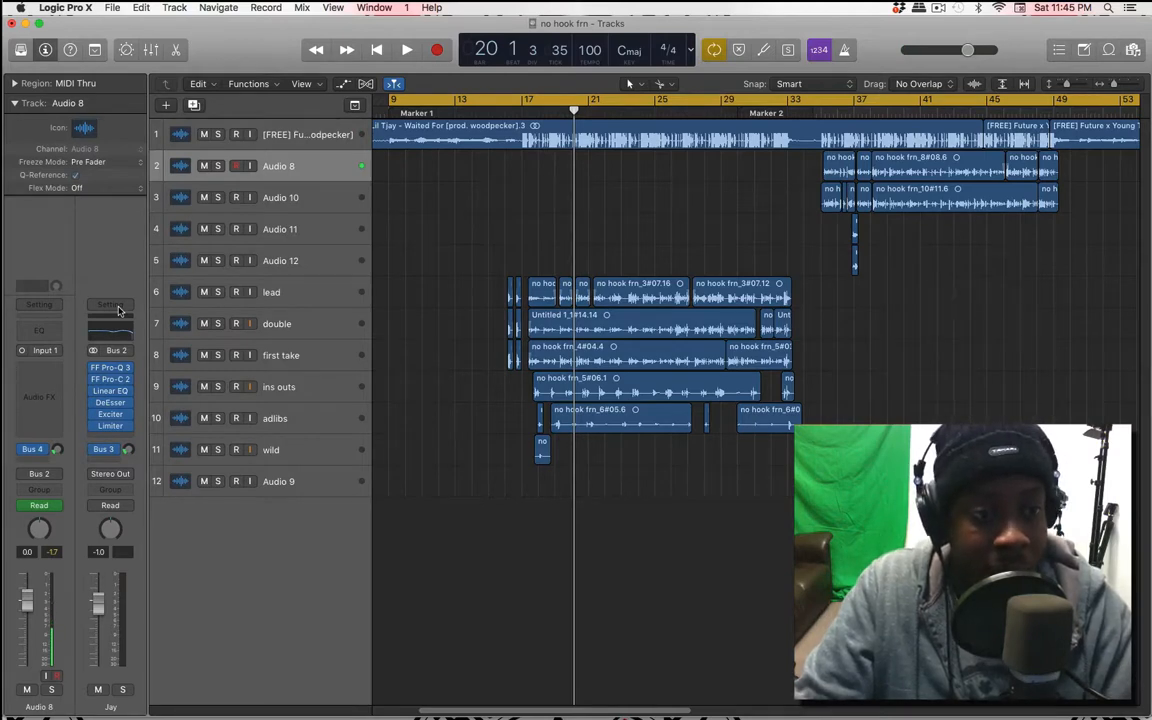
Route Audio 8 to Stereo Output, removing its Bus 4 send and turning off its automation
click(111, 305)
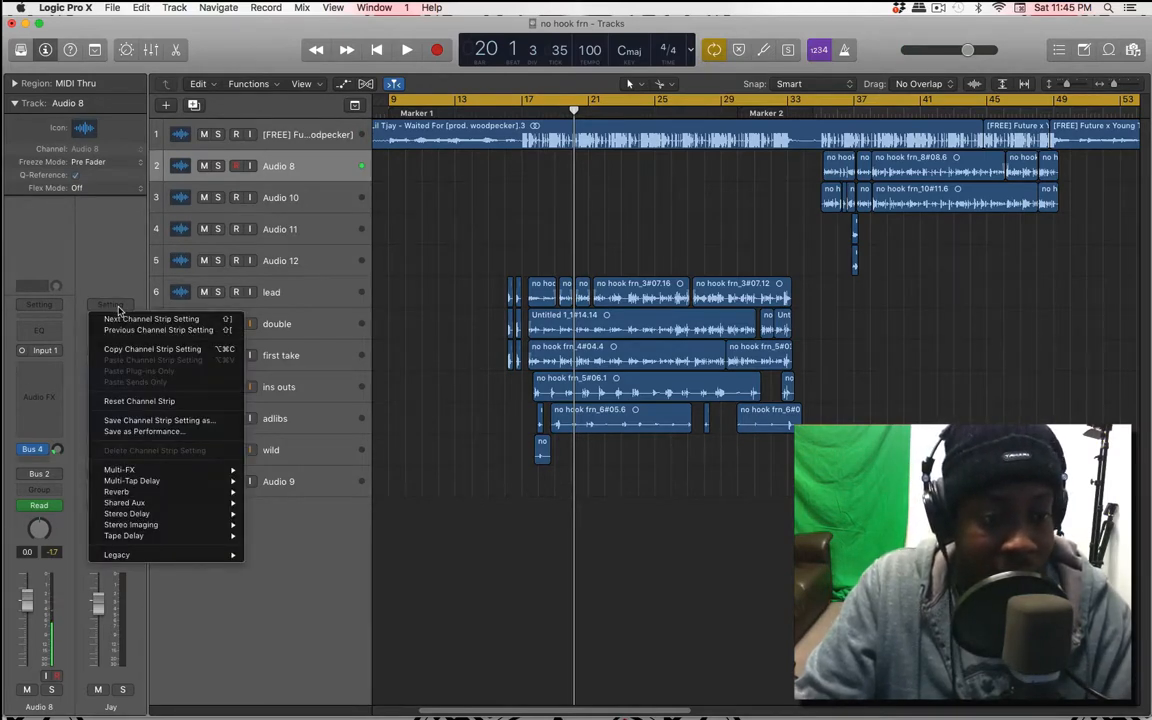
click(143, 262)
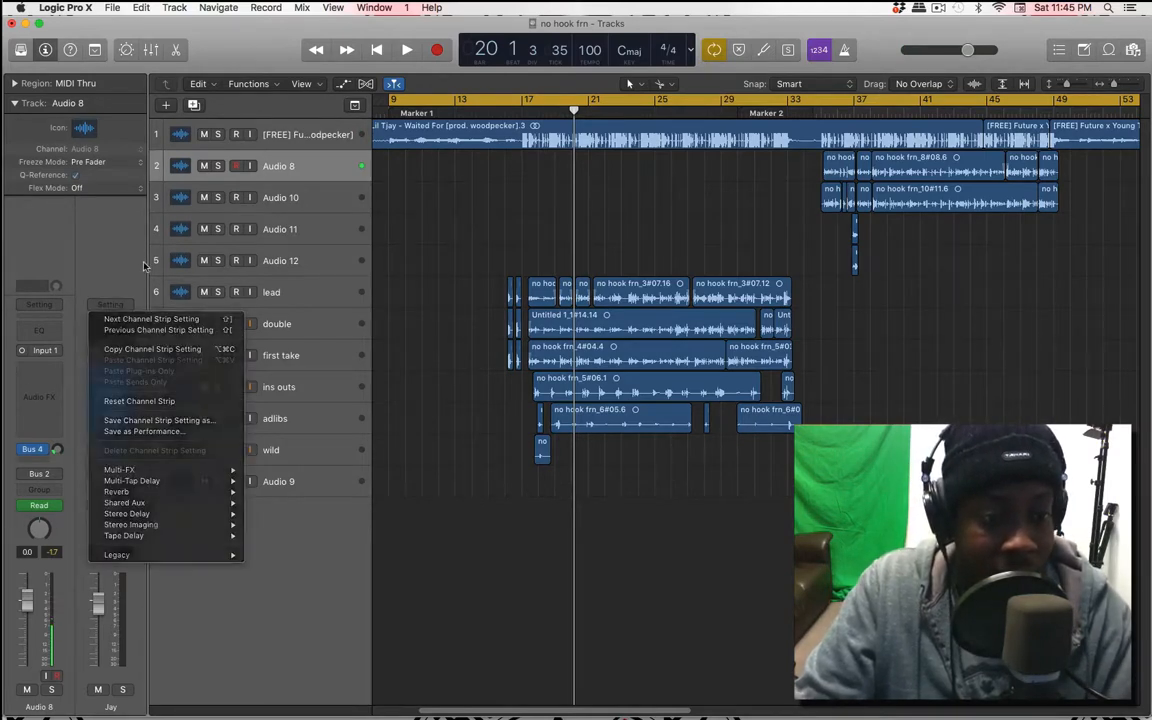
click(57, 476)
mouse_move(70, 511)
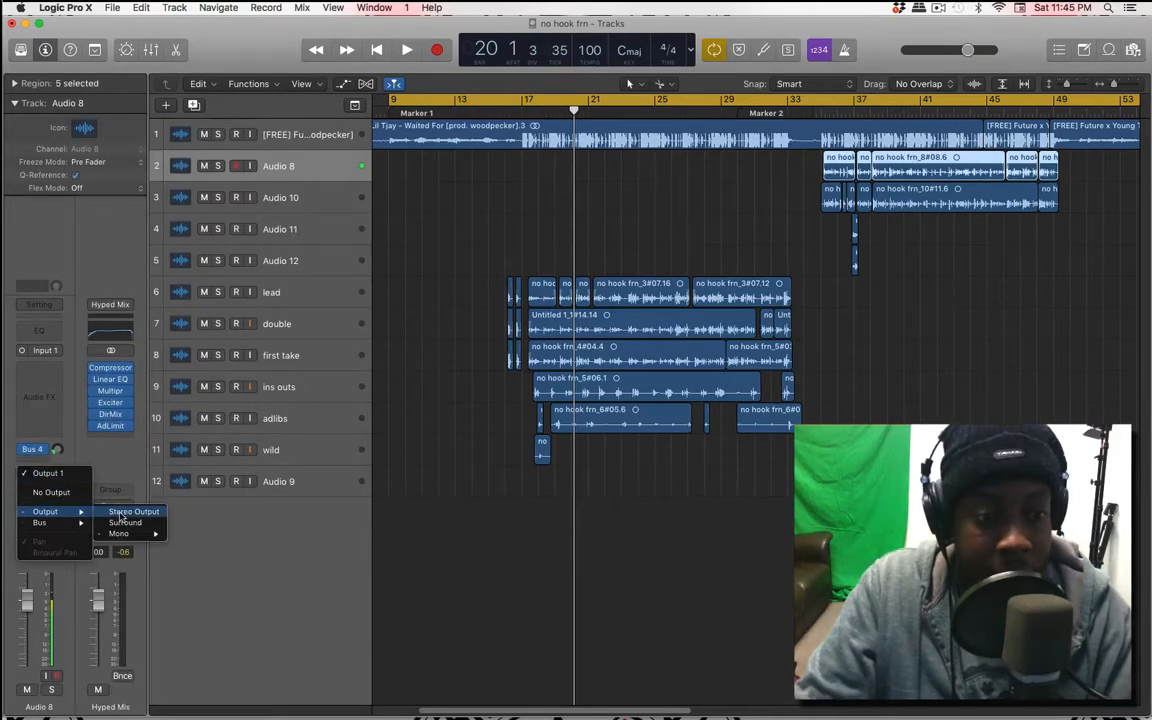
click(119, 511)
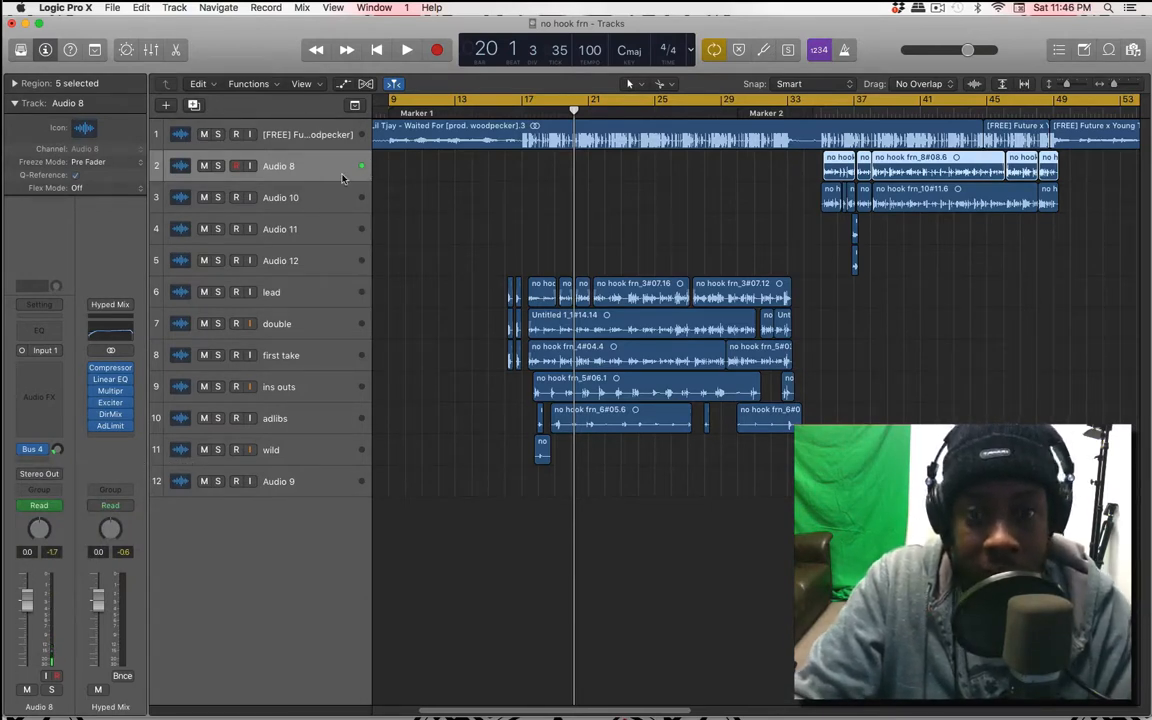
click(43, 455)
click(58, 507)
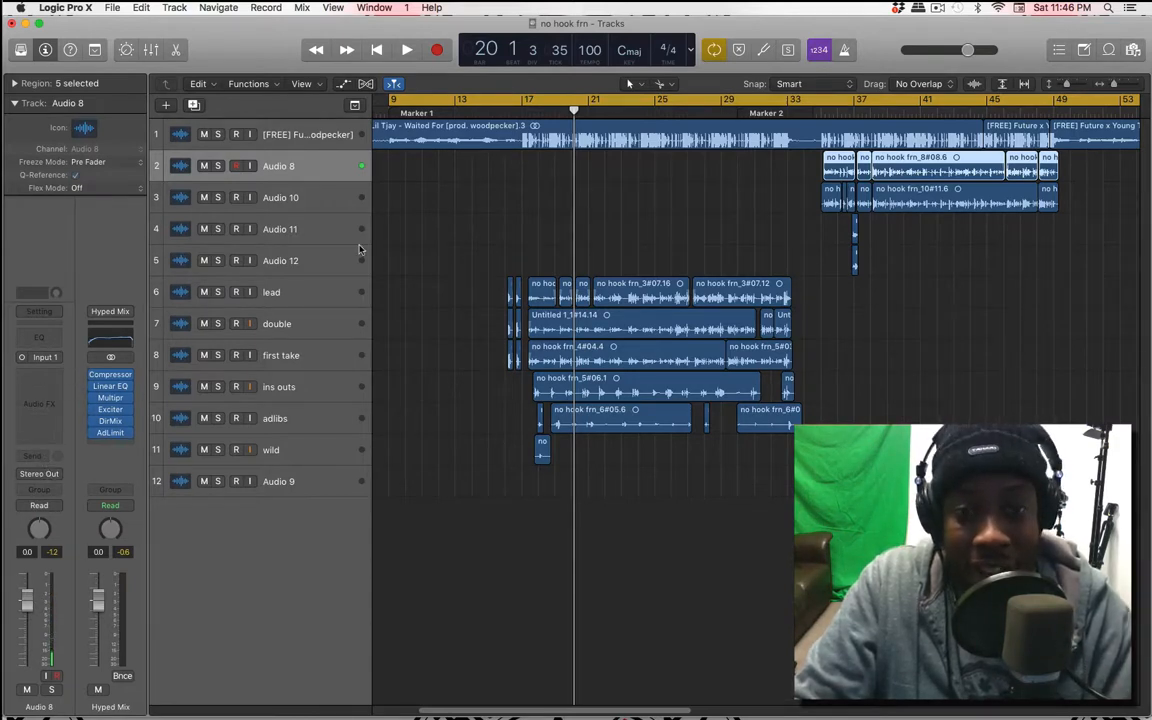
Reset Audio 10's pan and volume to their defaults and route its output to Stereo Output
click(290, 196)
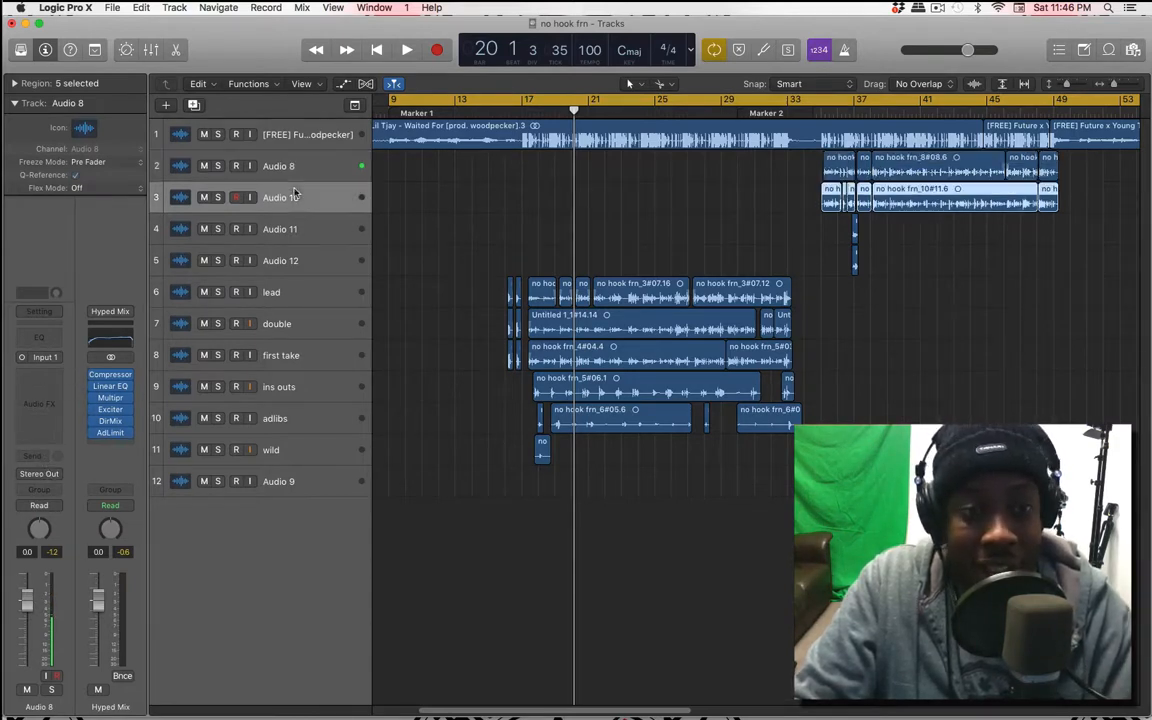
alt+click(38, 528)
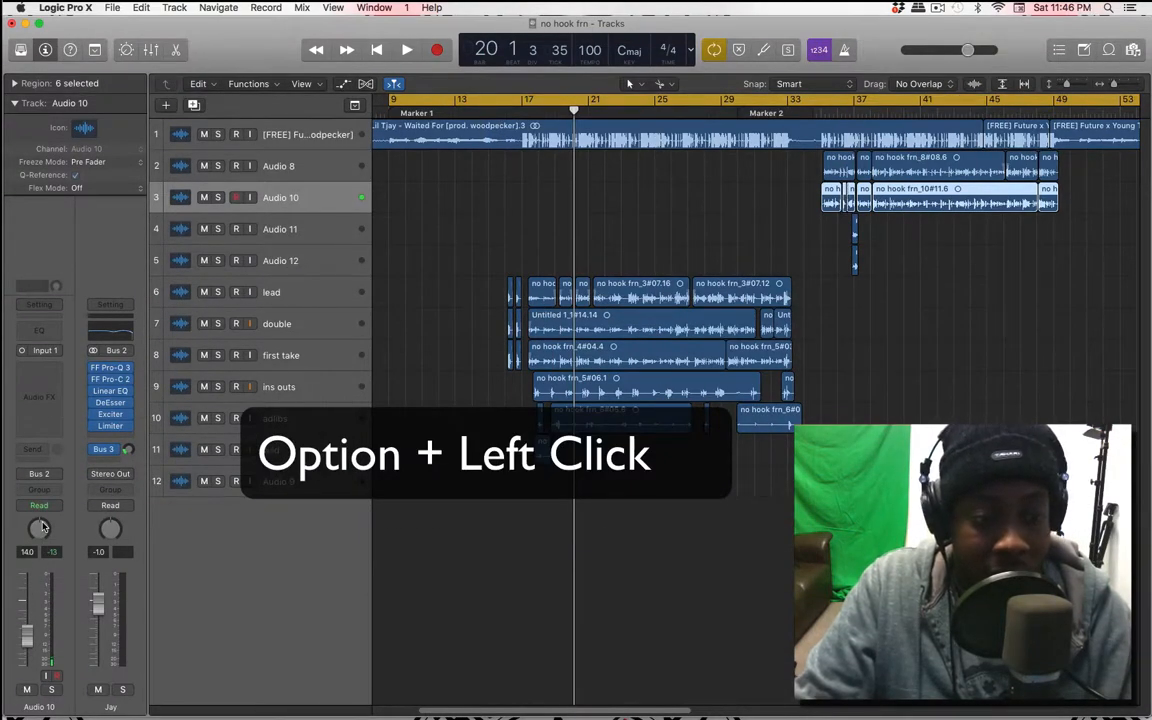
alt+click(28, 637)
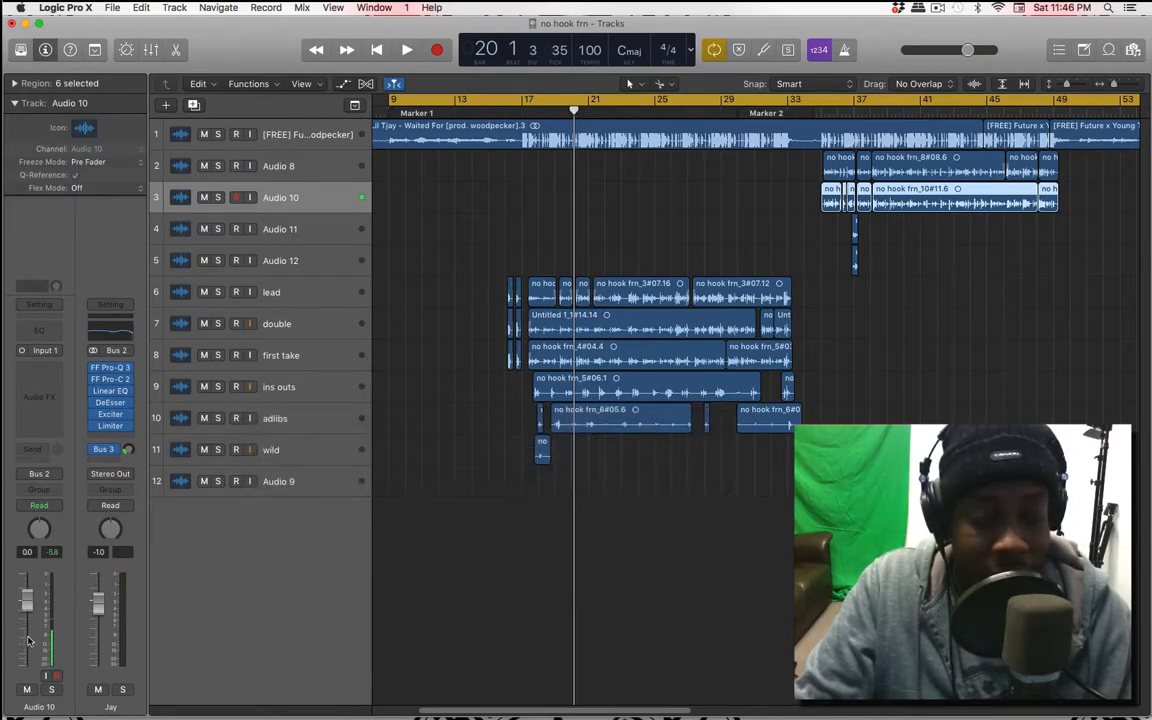
click(55, 474)
mouse_move(78, 512)
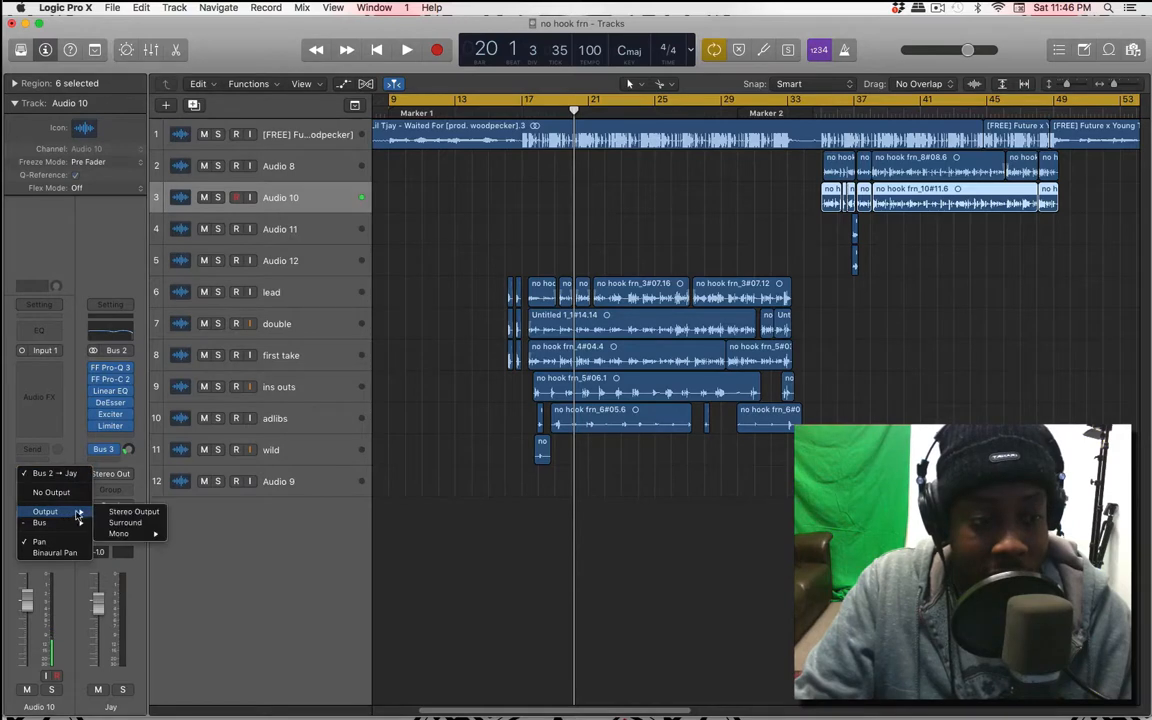
click(133, 512)
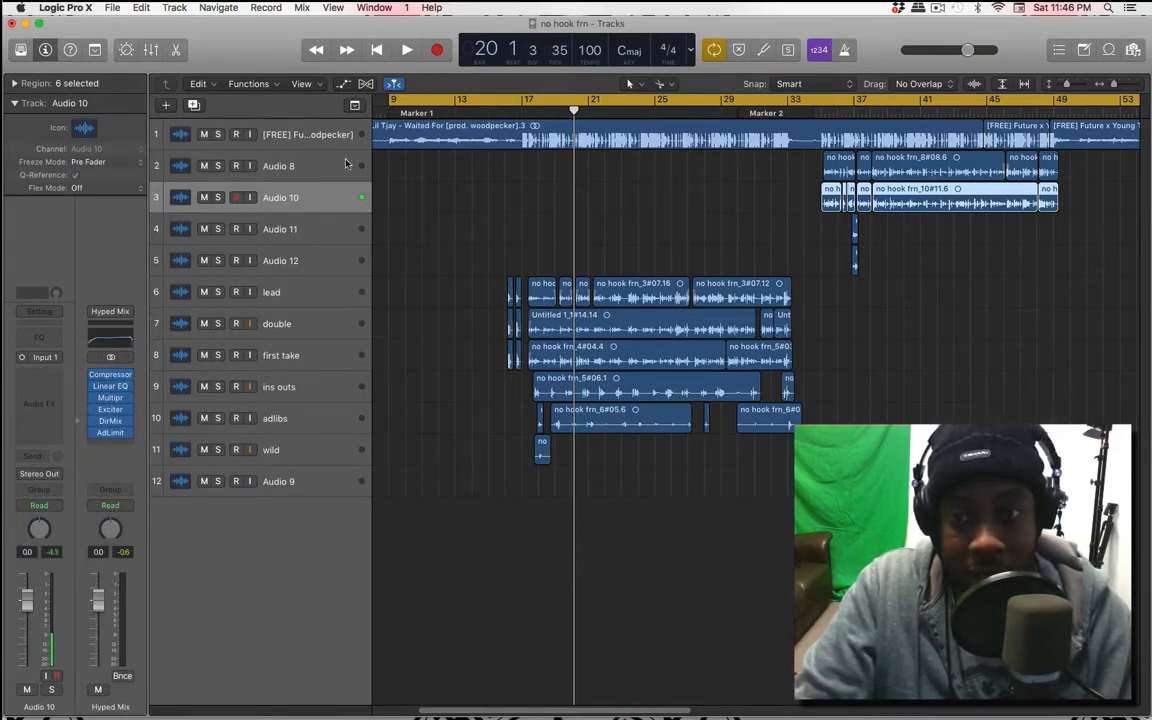
Reset volume and pan on the first take, ins outs, adlibs and wild tracks together, turning off their automation, sends and effects
click(316, 228)
click(272, 323)
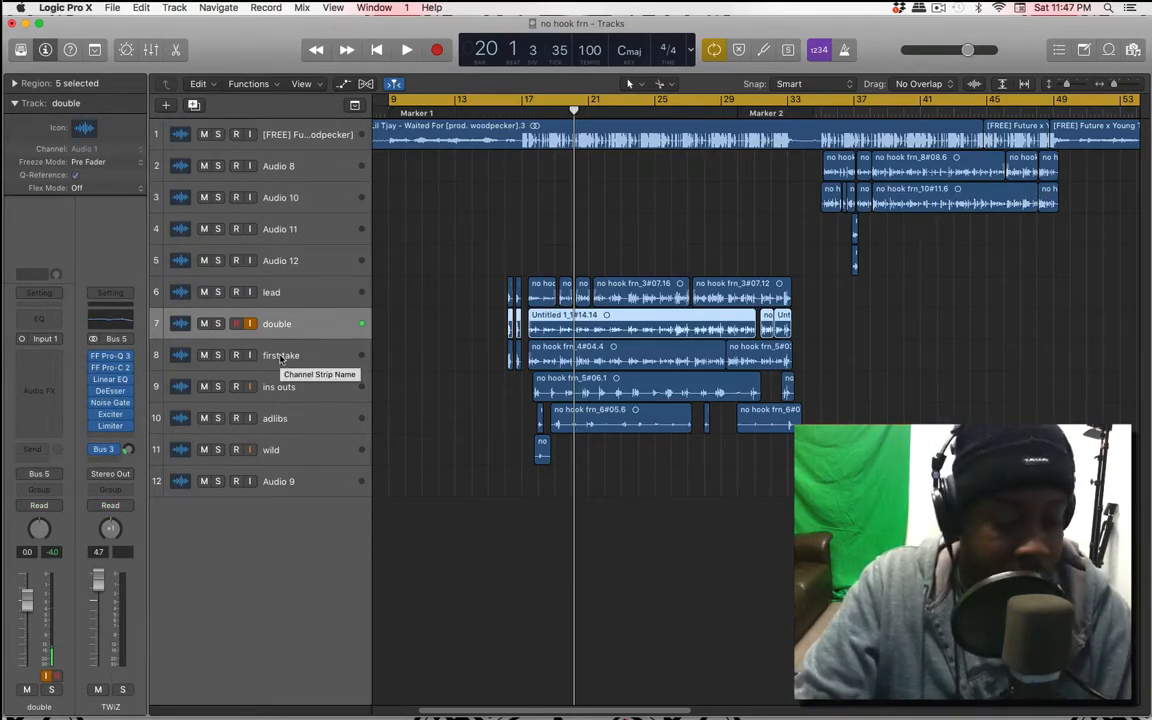
key(x)
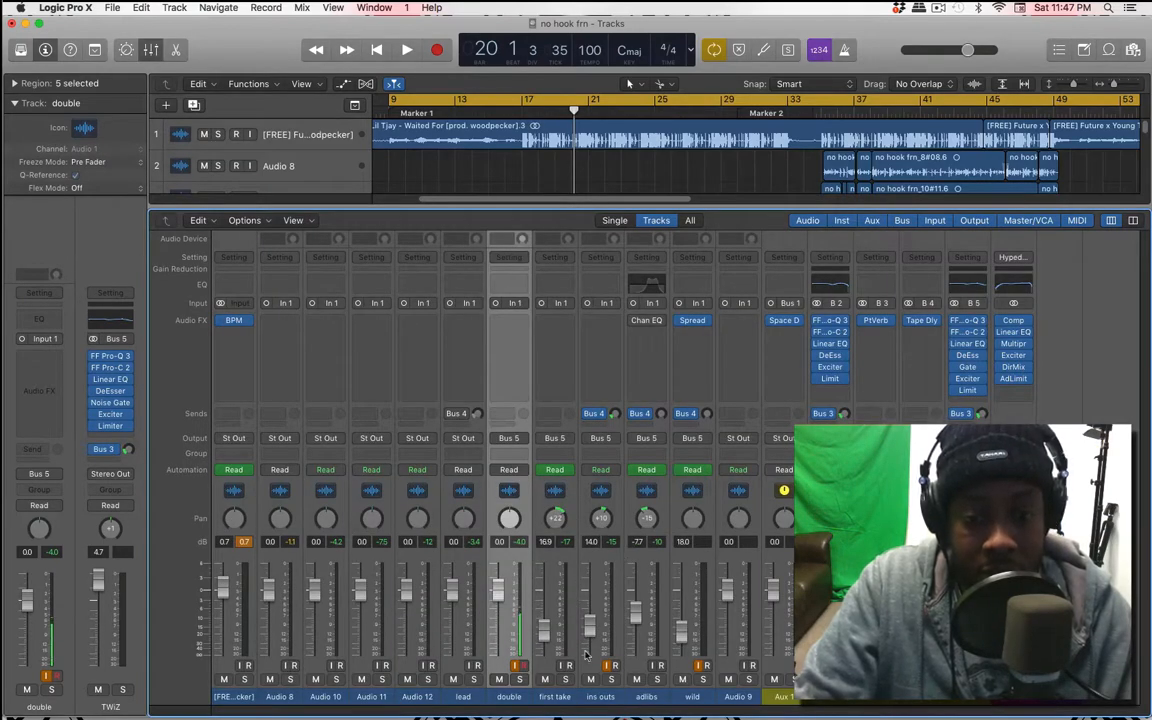
click(545, 688)
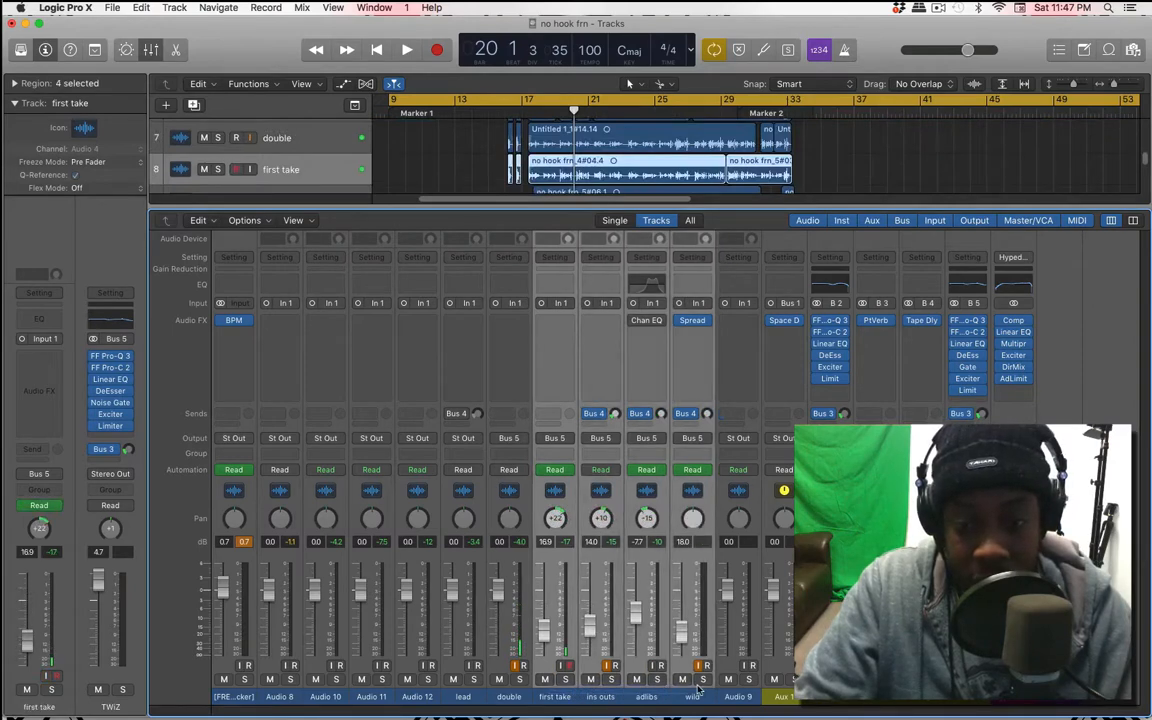
alt+click(543, 630)
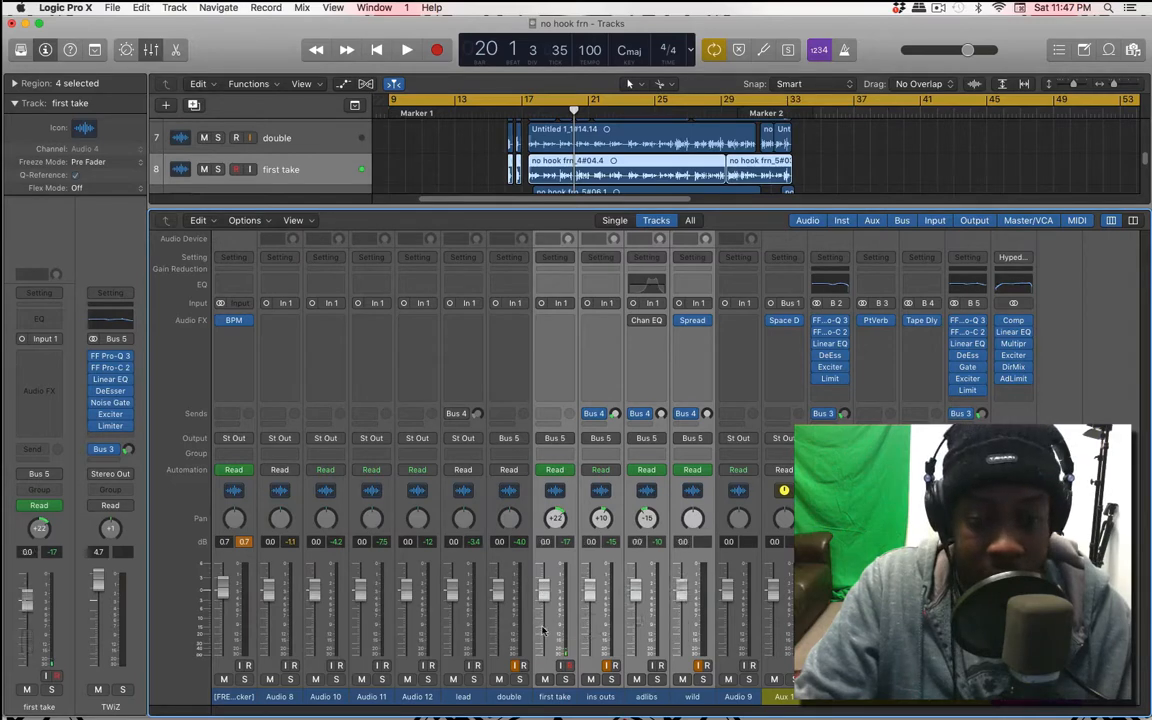
alt+click(684, 596)
alt+click(563, 521)
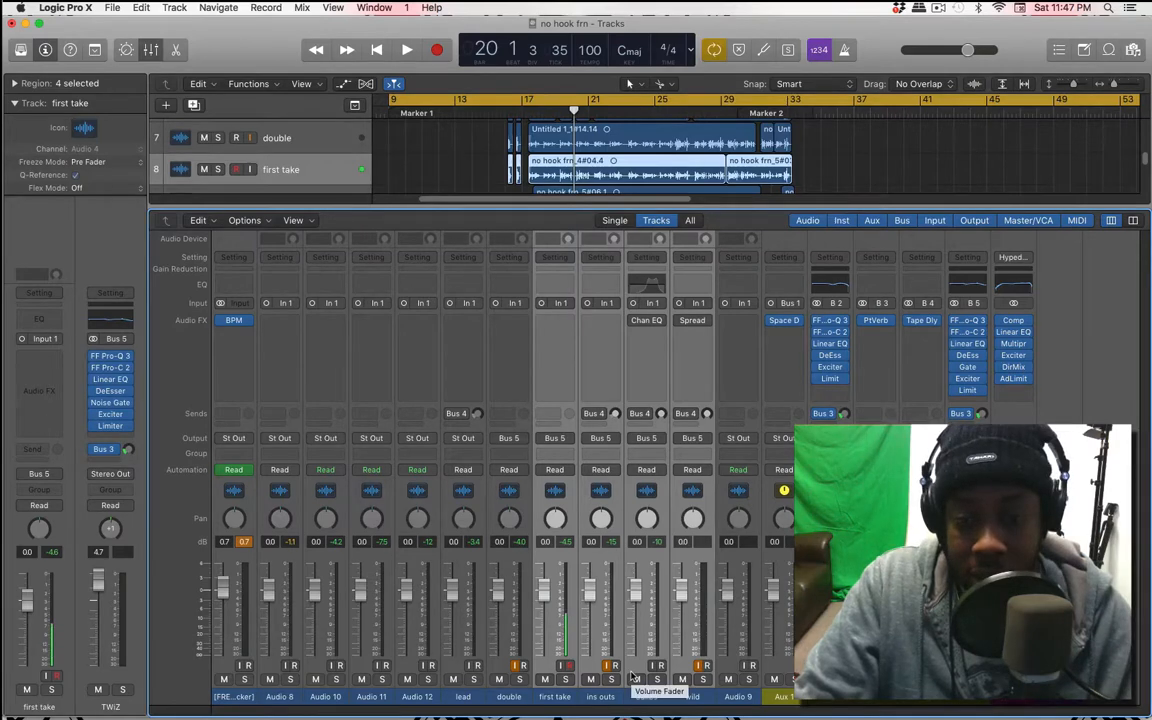
key(x)
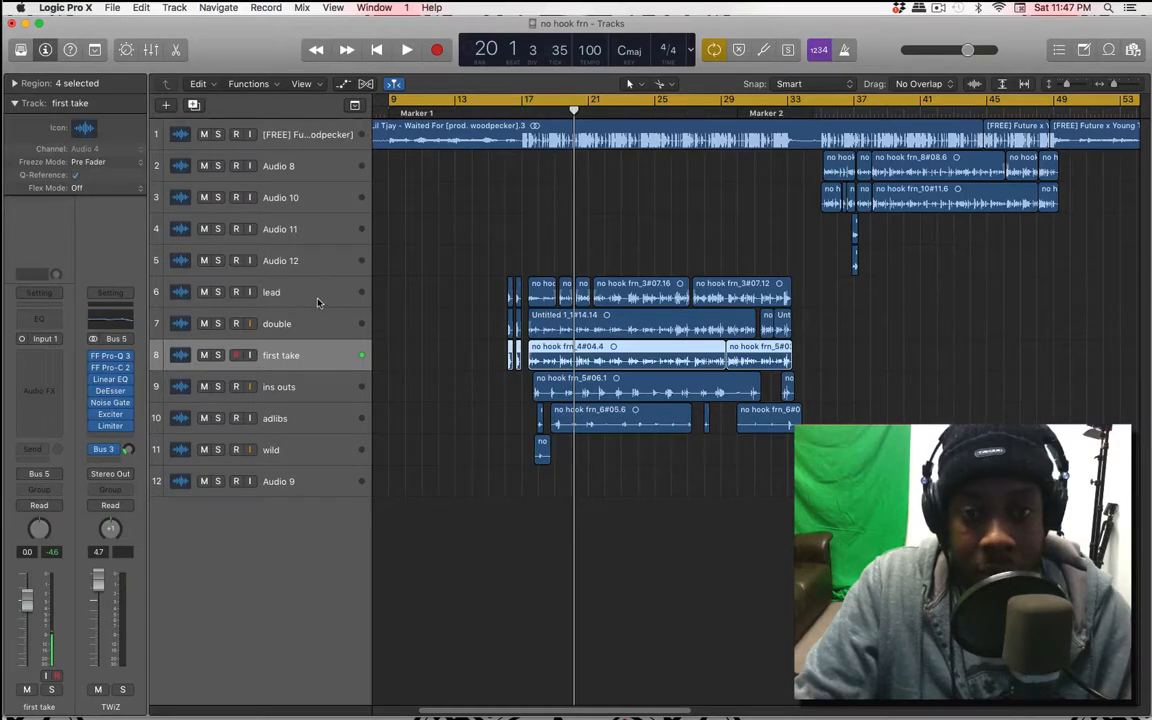
Play back the section from about bar 35 to hear the vocals on Audio 8
click(282, 167)
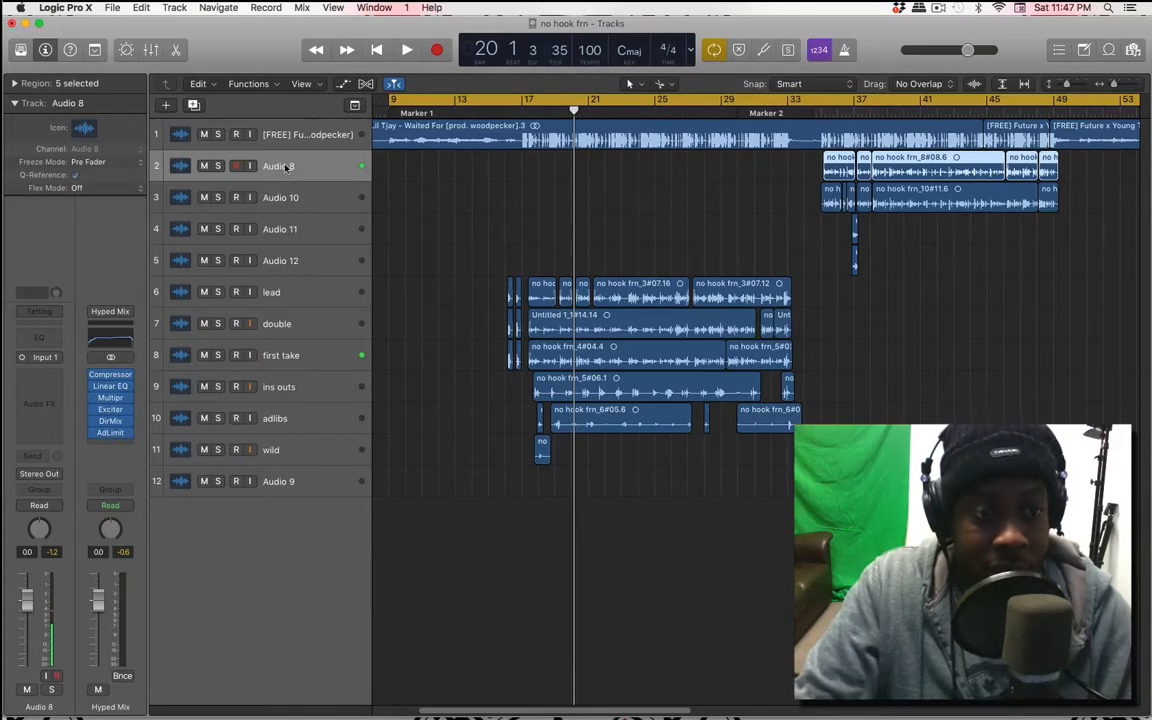
double_click(287, 166)
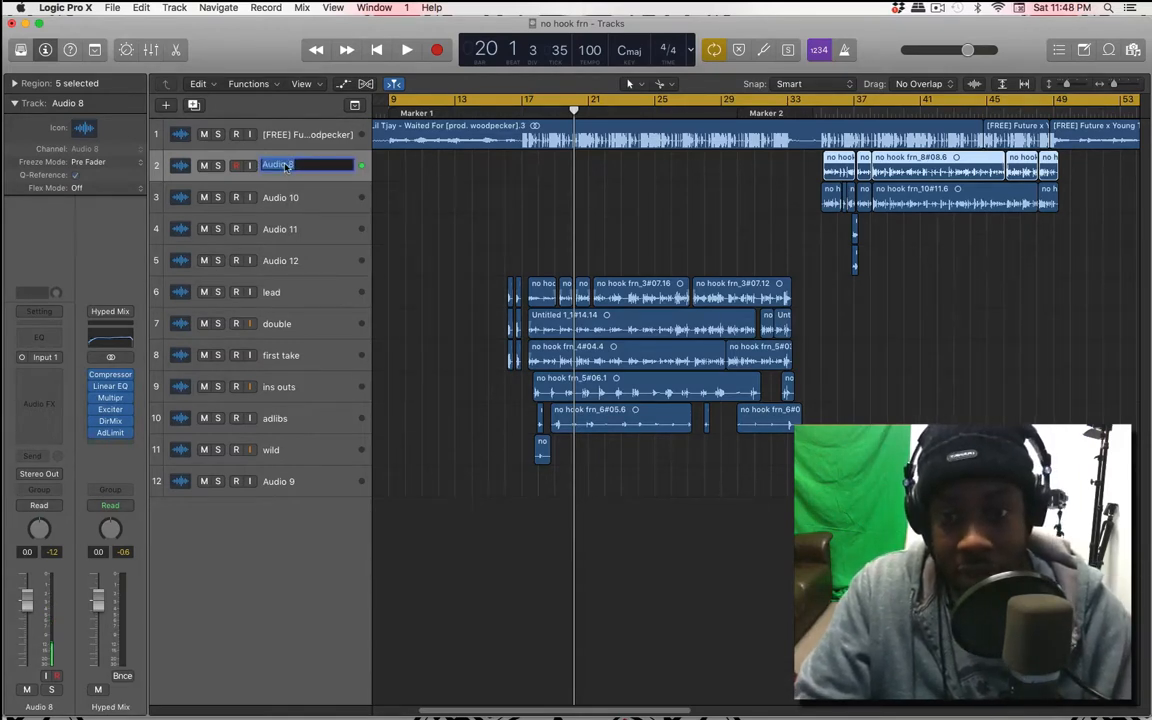
click(733, 177)
click(825, 112)
key(space)
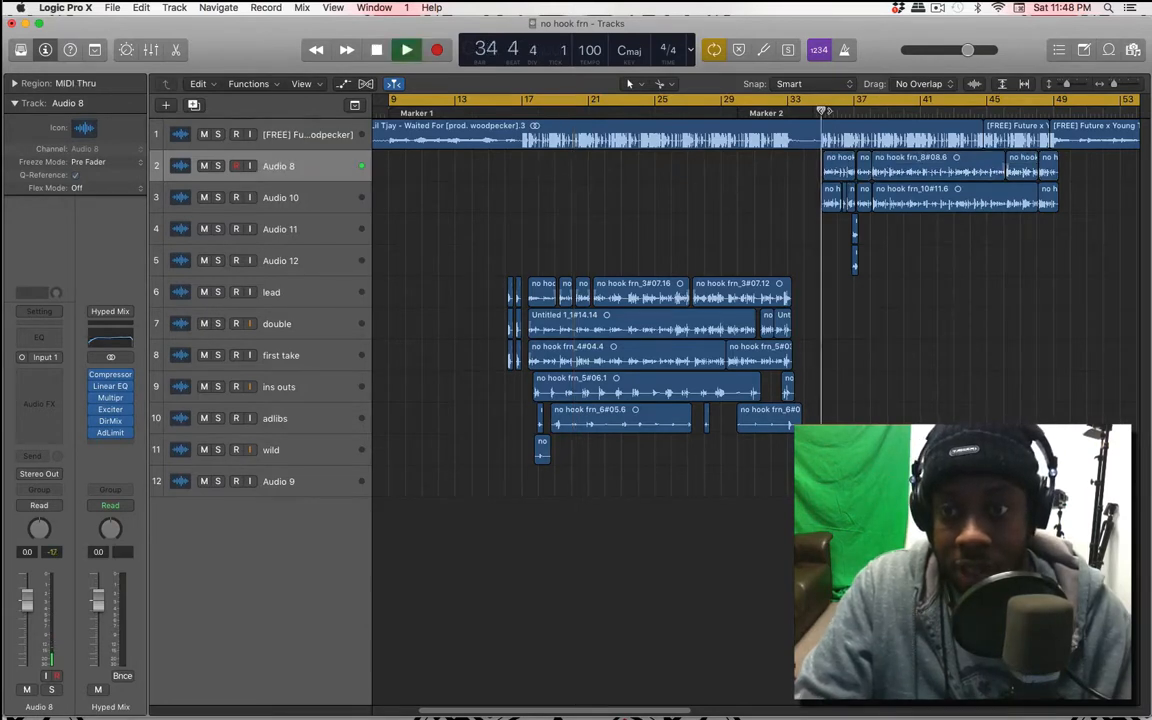
key(space)
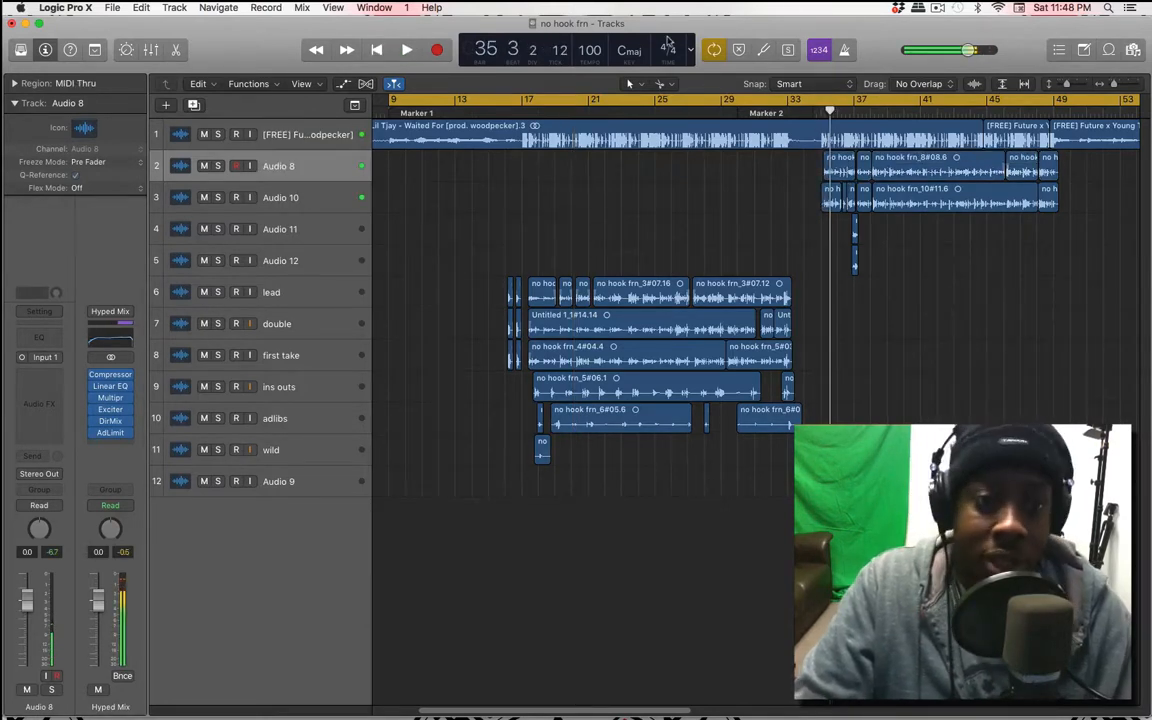
Rename the Audio 8 track with the vocalist's first name followed by "Main"
double_click(287, 166)
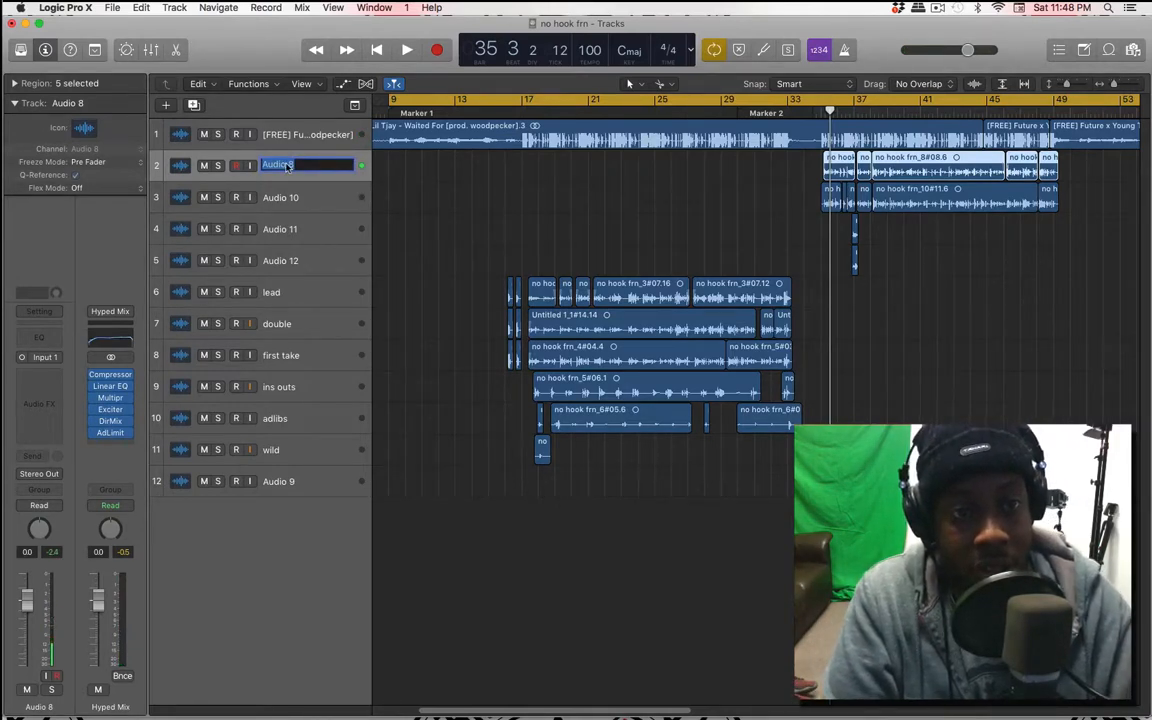
key(BackSpace)
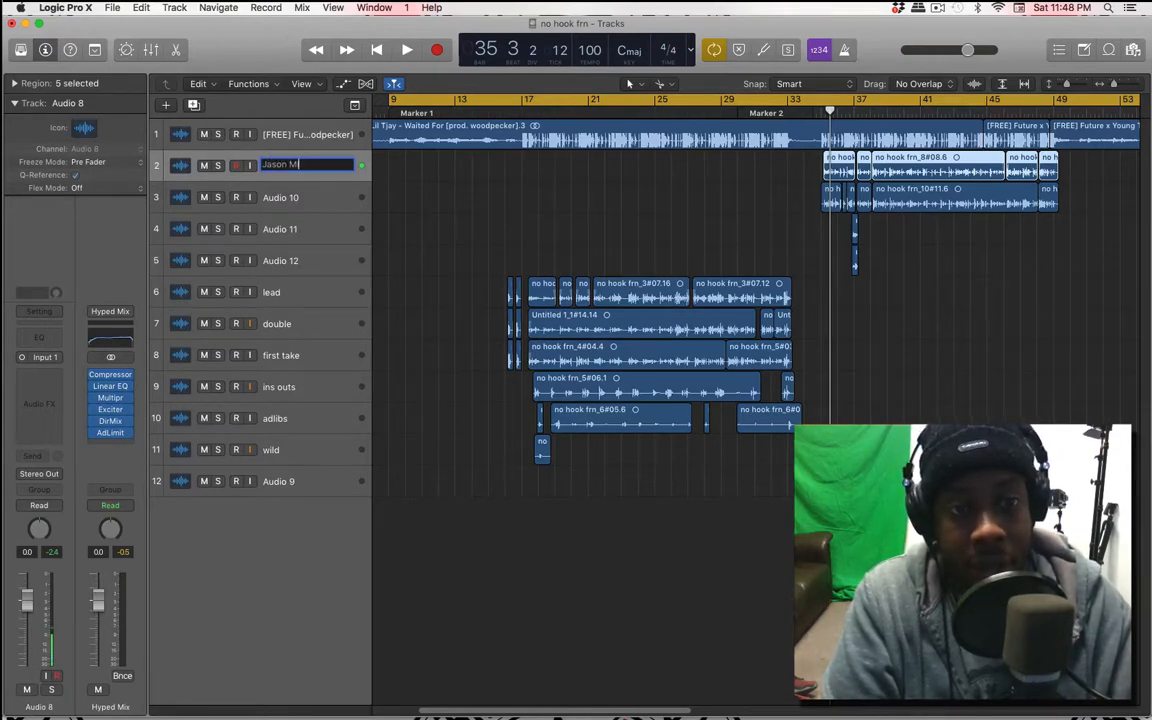
text(Jason Main)
key(Return)
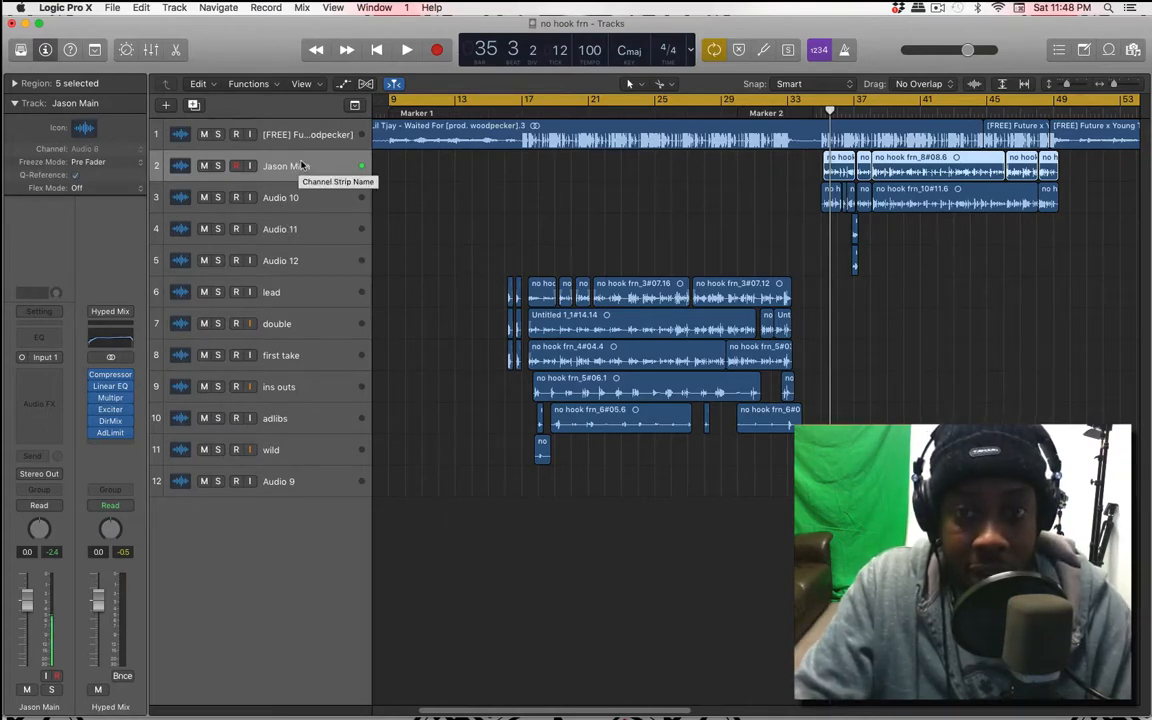
click(703, 166)
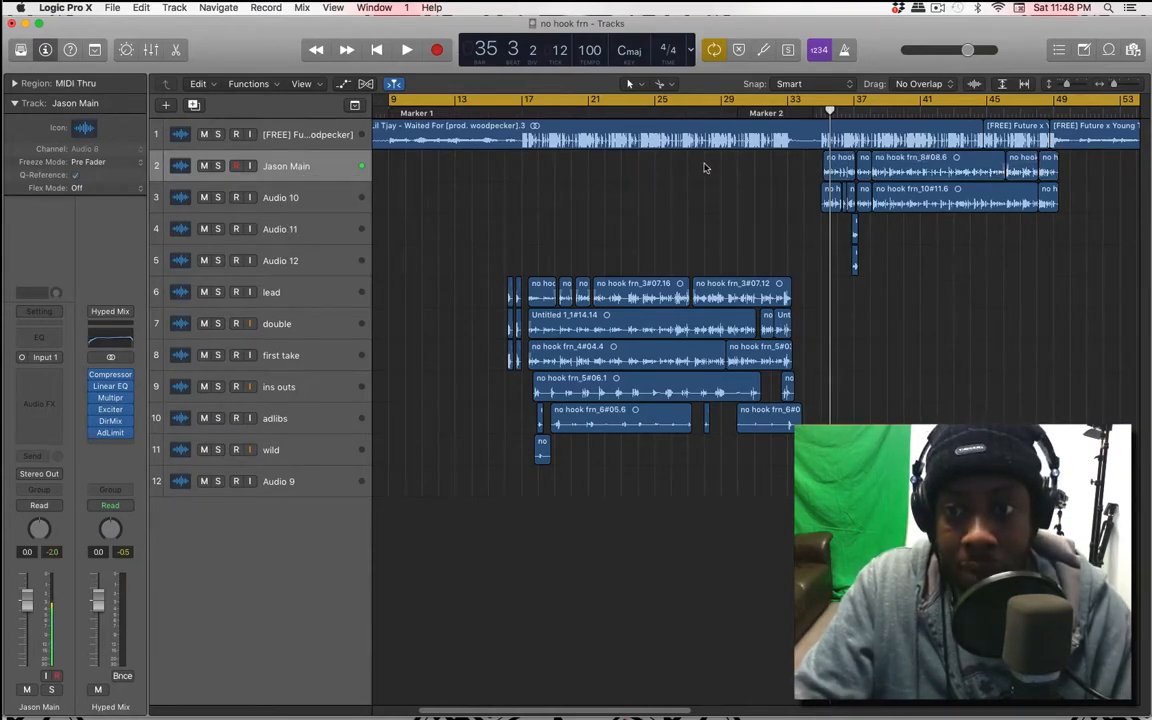
Merge all the audio regions on track 2 into one with the Glue Tool, creating a new audio file
scroll(703, 166, right, 5)
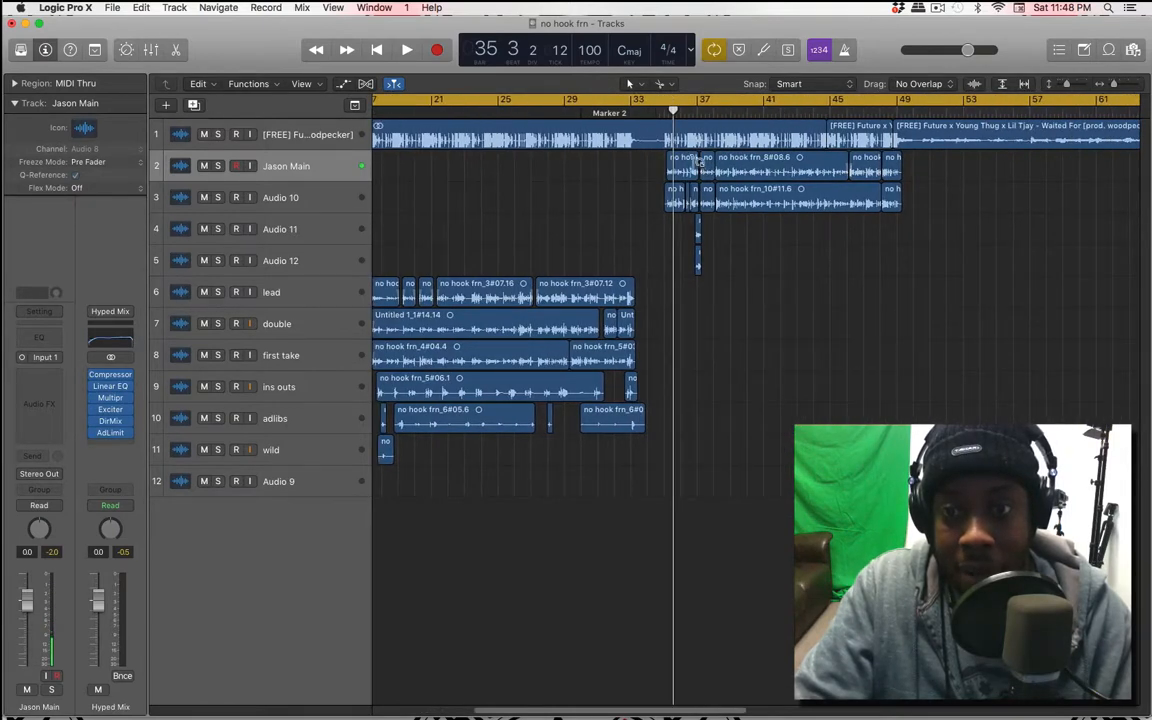
drag(632, 159, 799, 162)
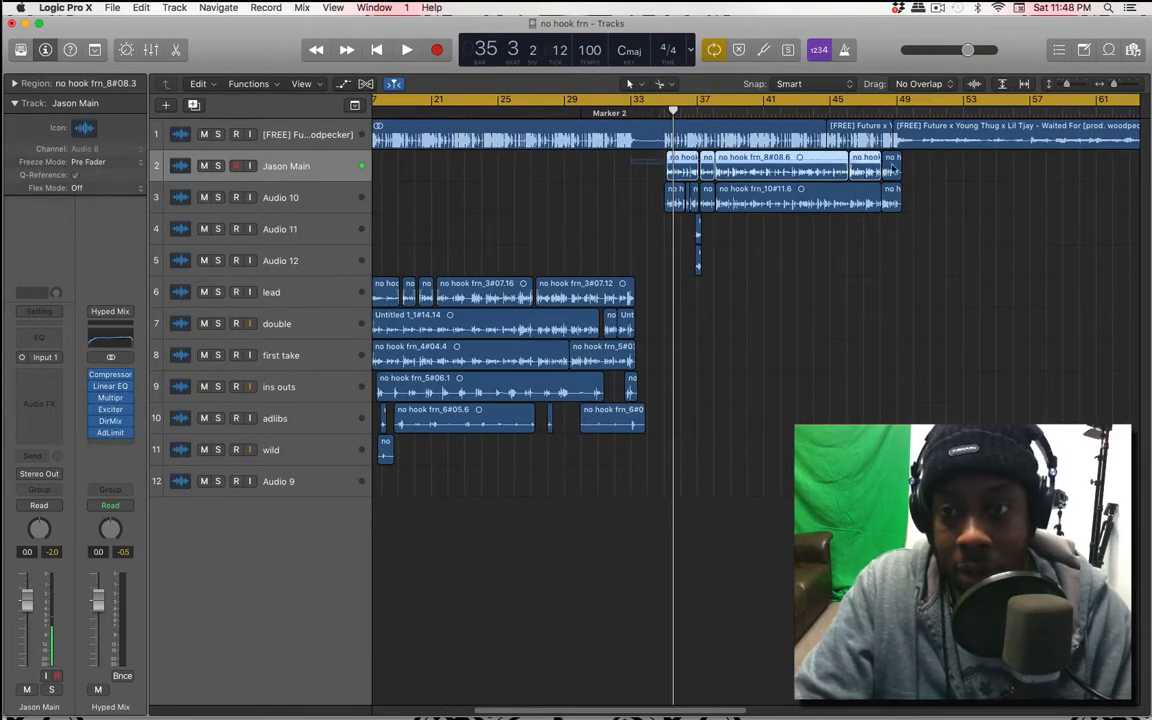
right_click(799, 161)
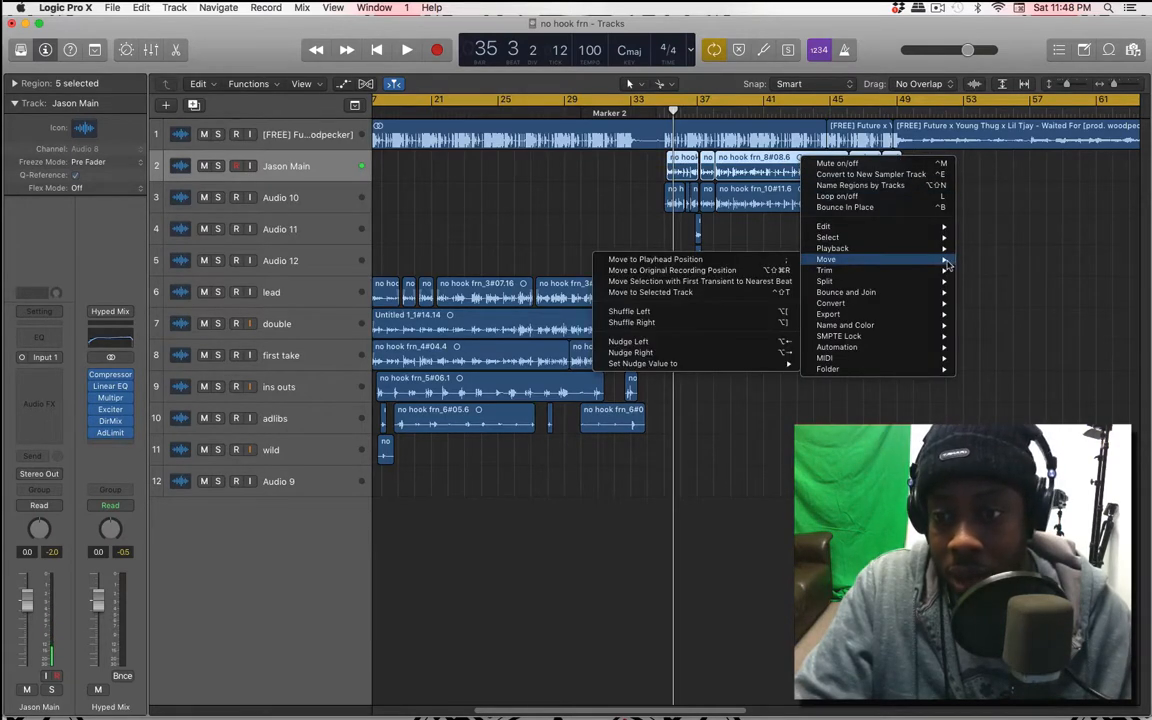
click(656, 103)
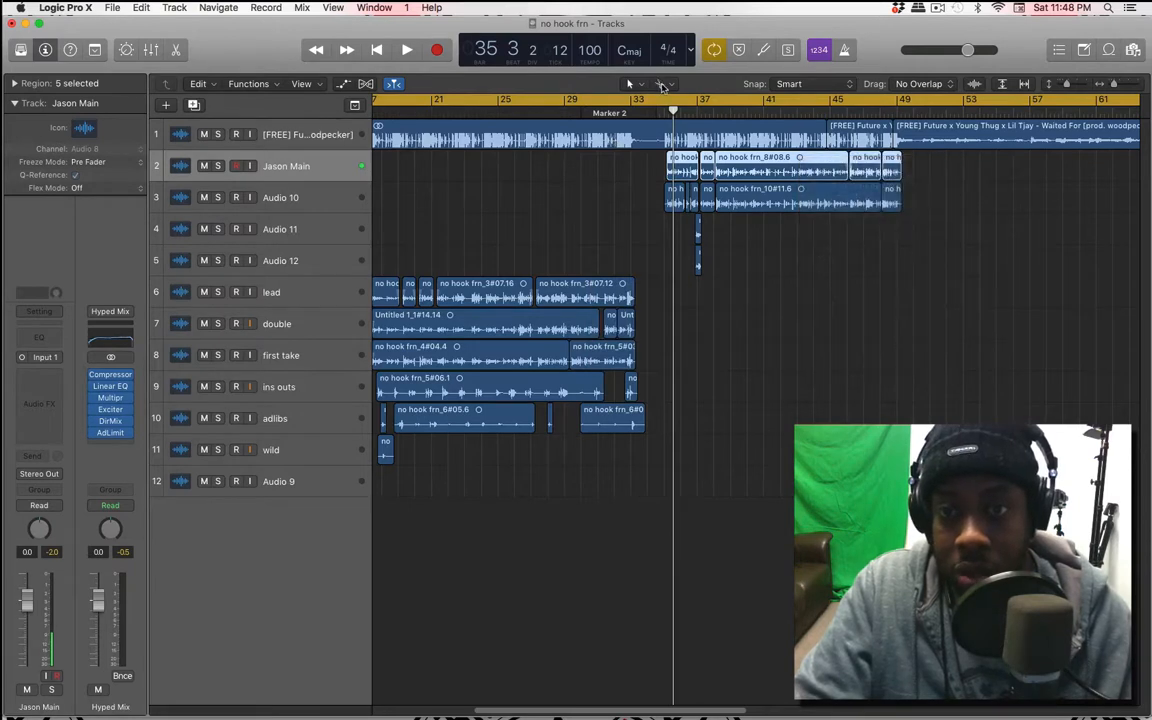
click(662, 84)
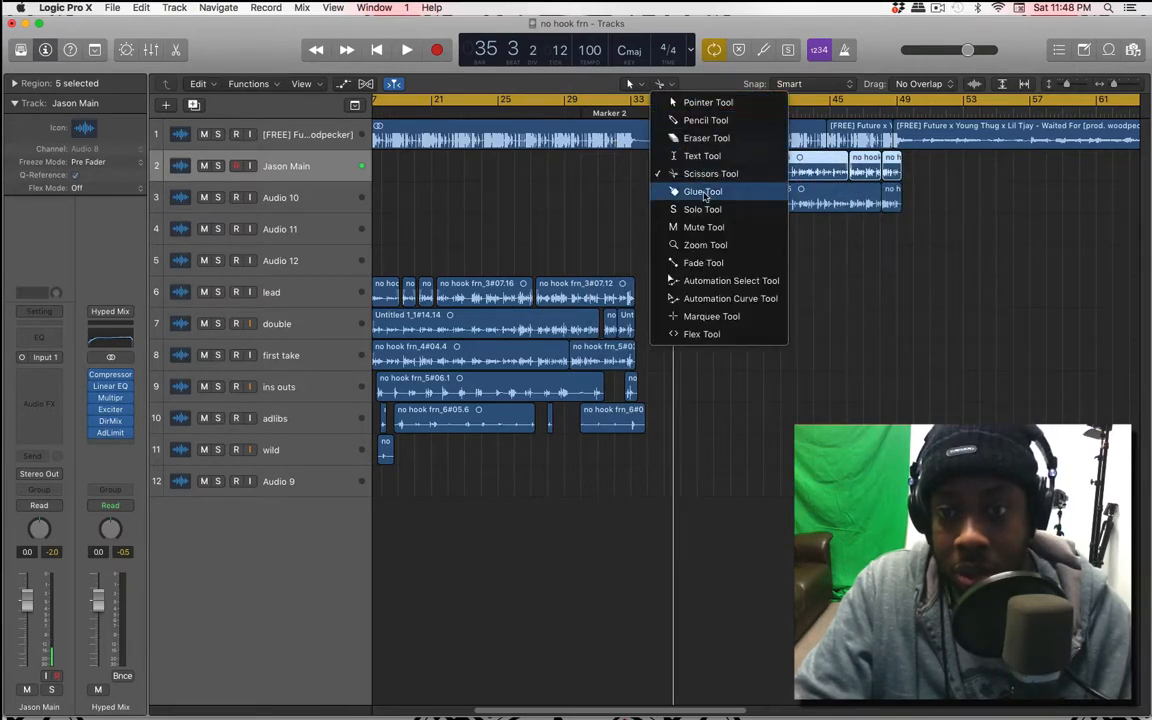
click(702, 191)
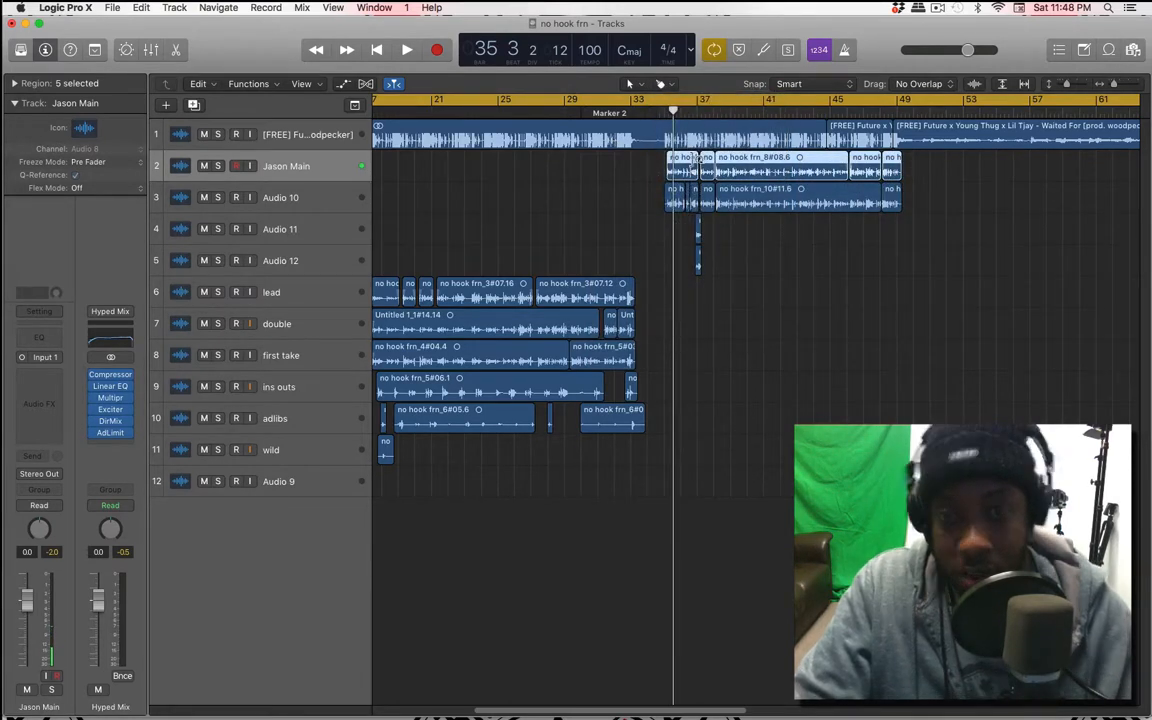
click(696, 160)
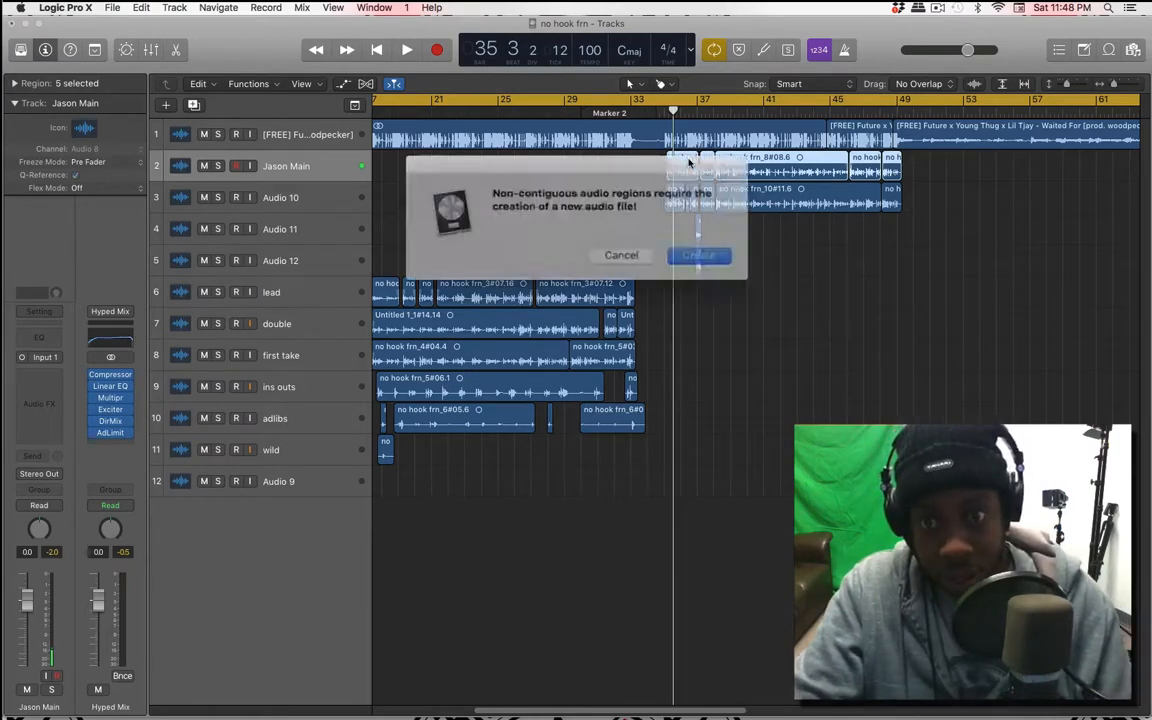
click(676, 250)
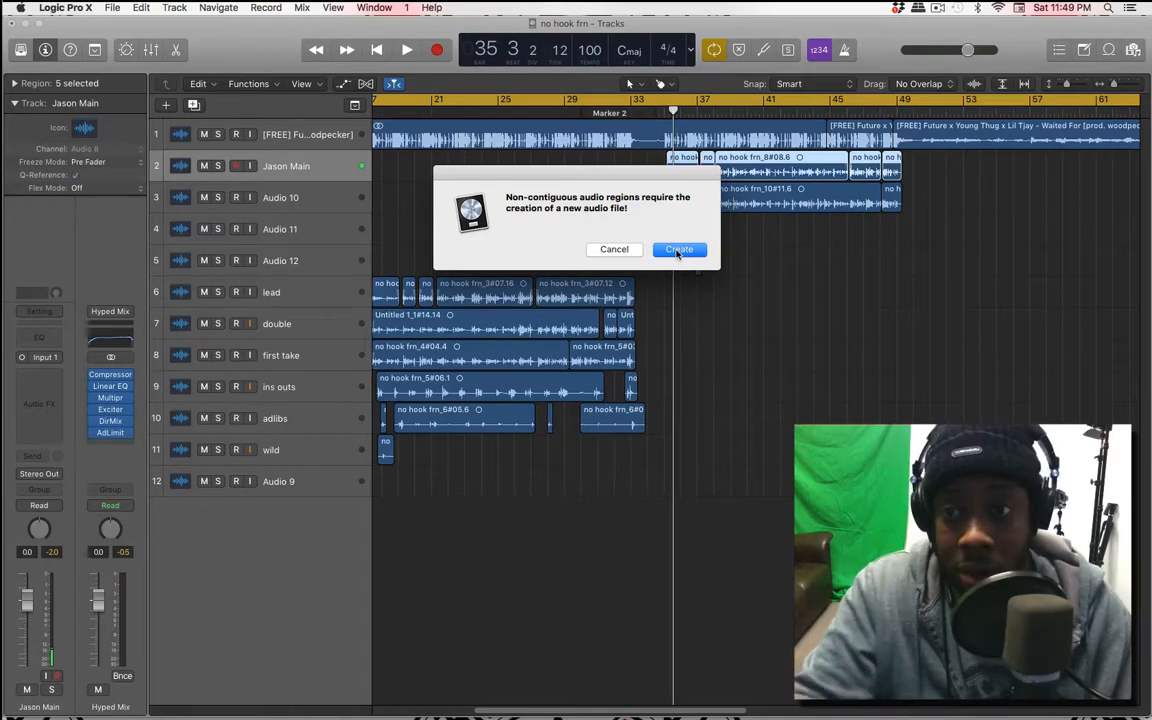
click(678, 250)
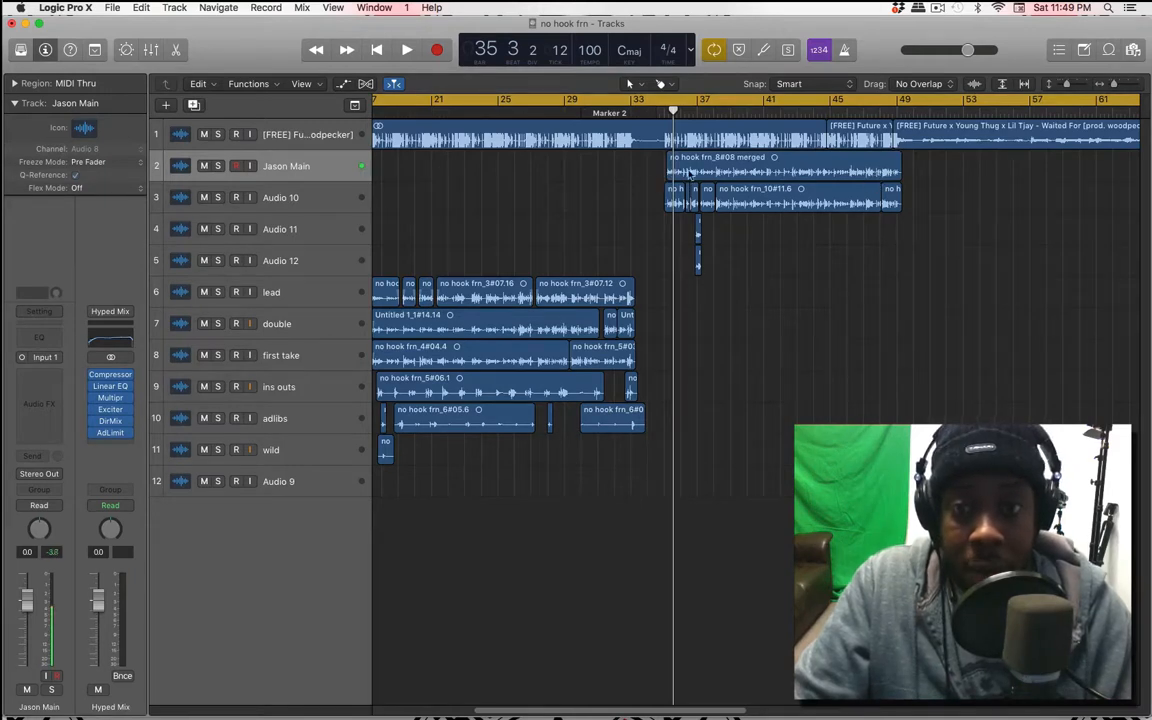
Rename the merged region on track 2 with the vocalist's first name followed by "Main", matching the track name
click(700, 164)
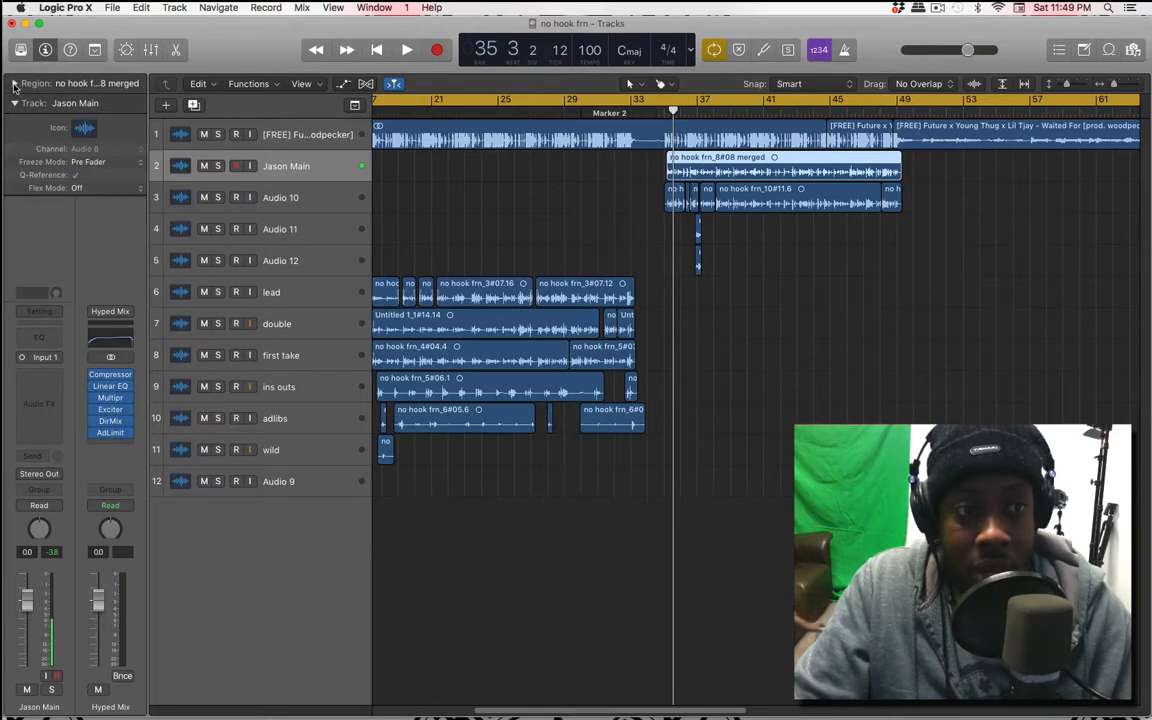
click(15, 85)
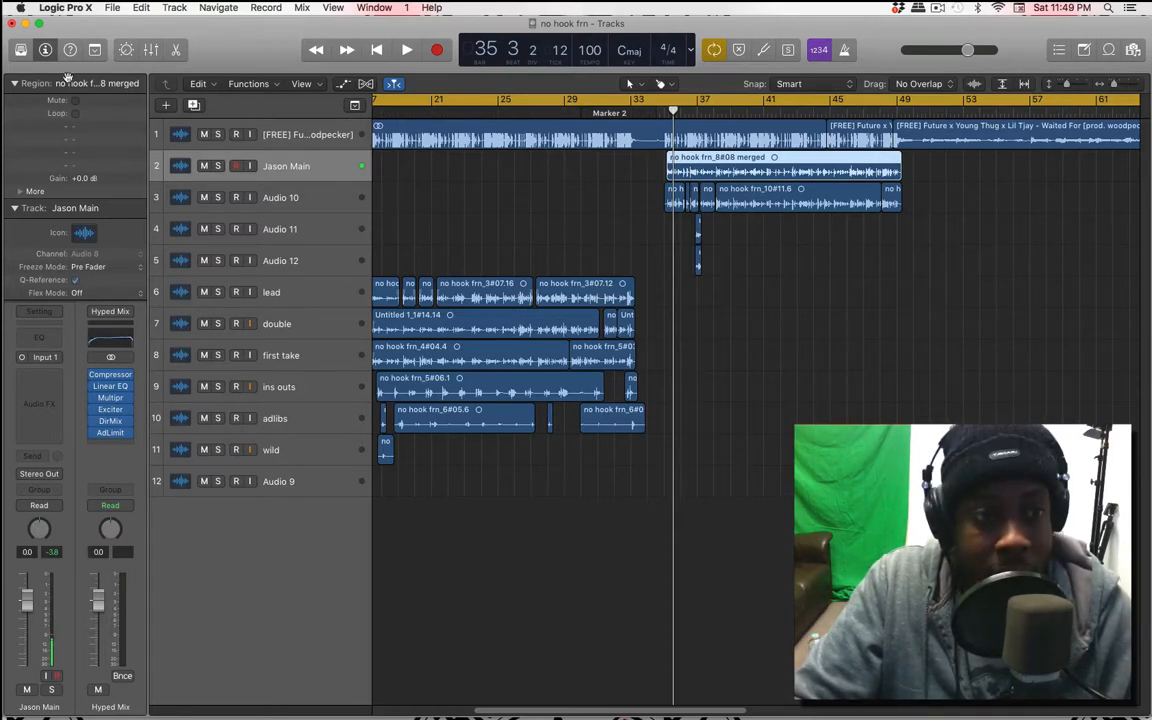
double_click(70, 82)
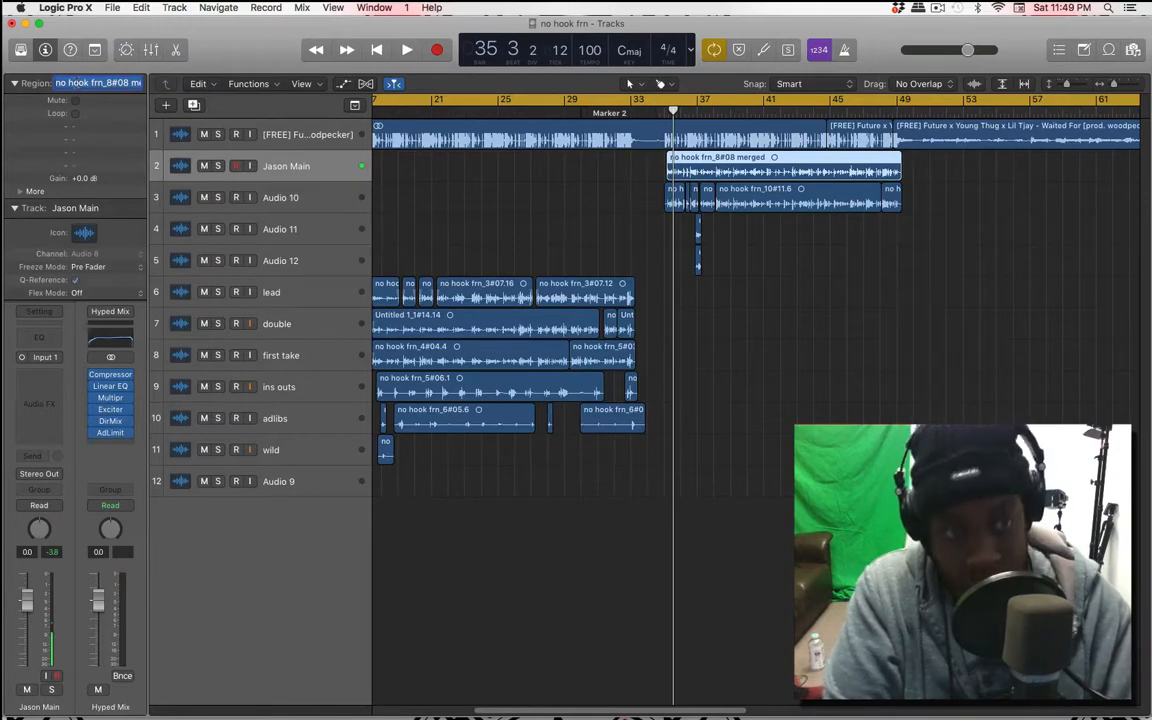
text(Jason Main)
key(Return)
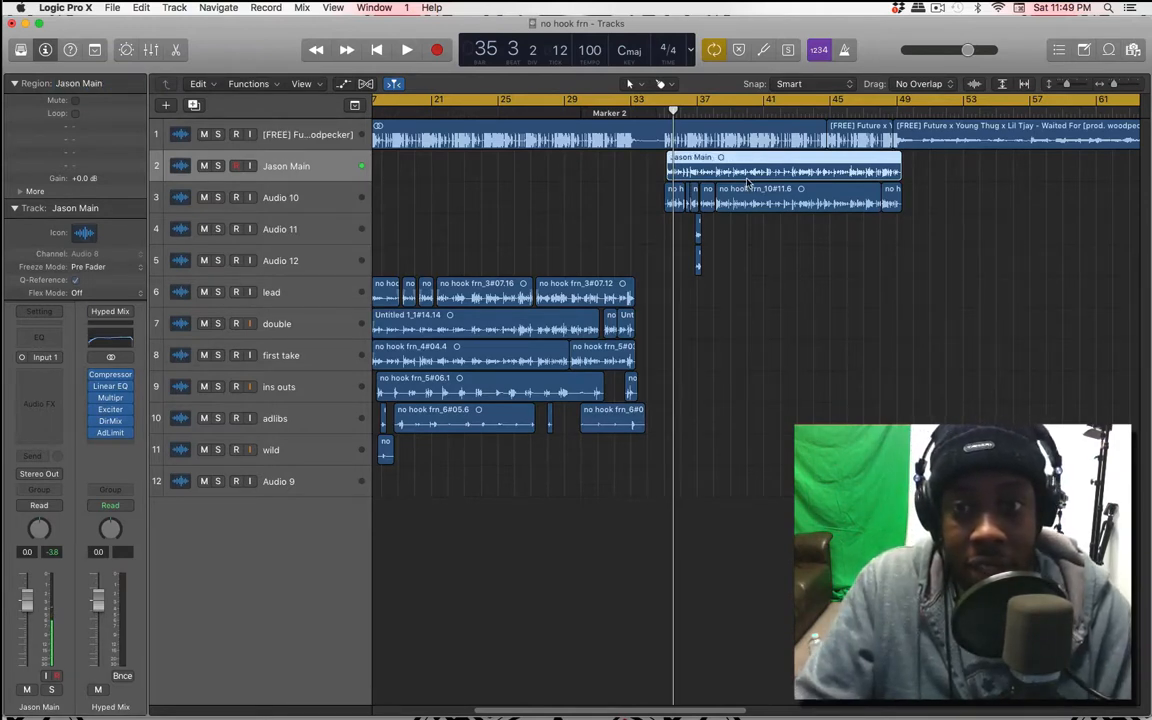
click(470, 168)
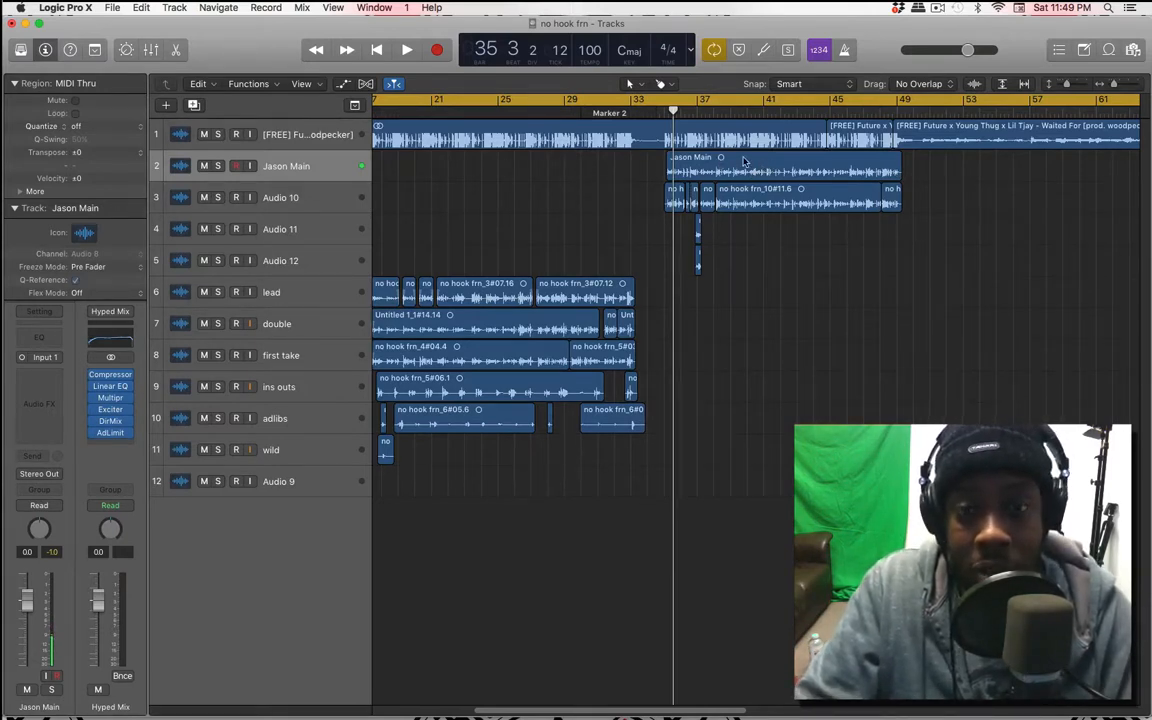
Play a short stretch of the song from bar 9 and examine the tracks' channel strips in the mixer
scroll(560, 267, left, 5)
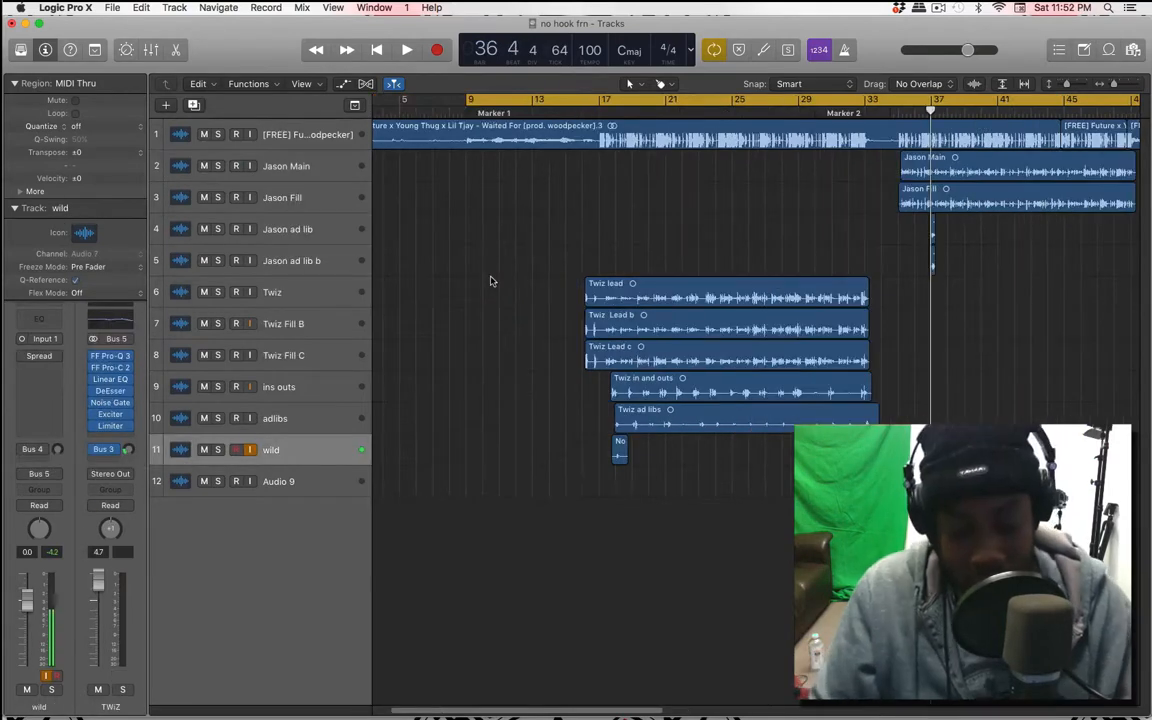
key(space)
key(space)
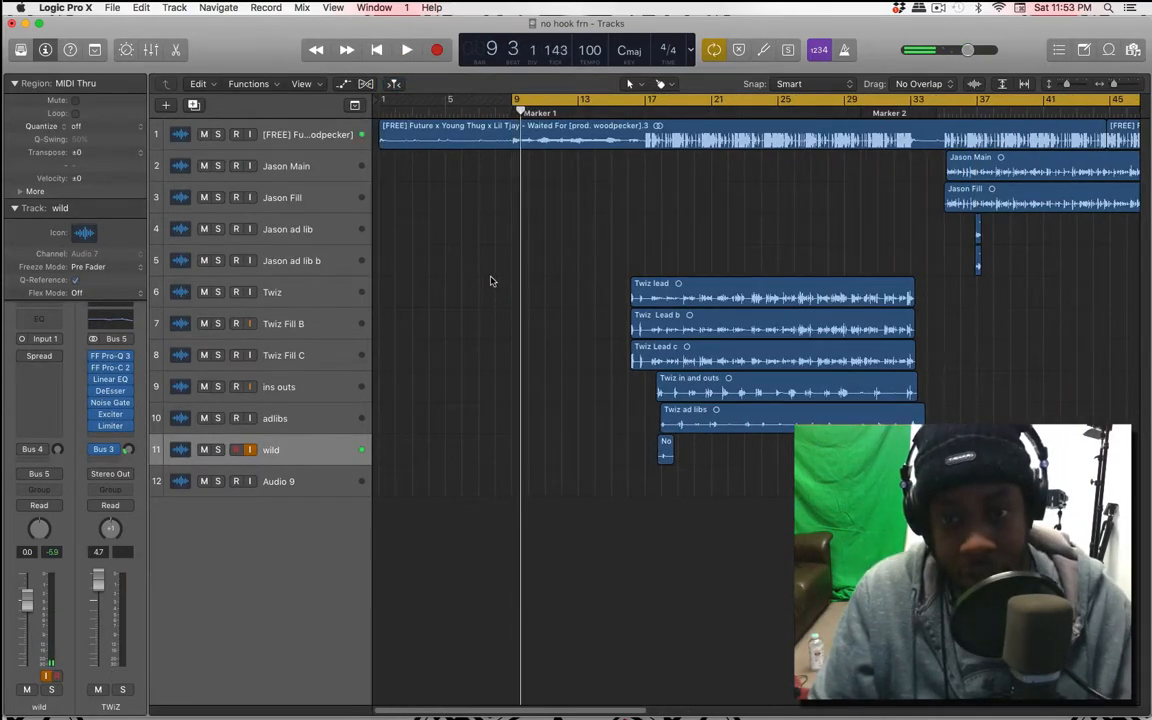
key(super+Left)
key(super+Up)
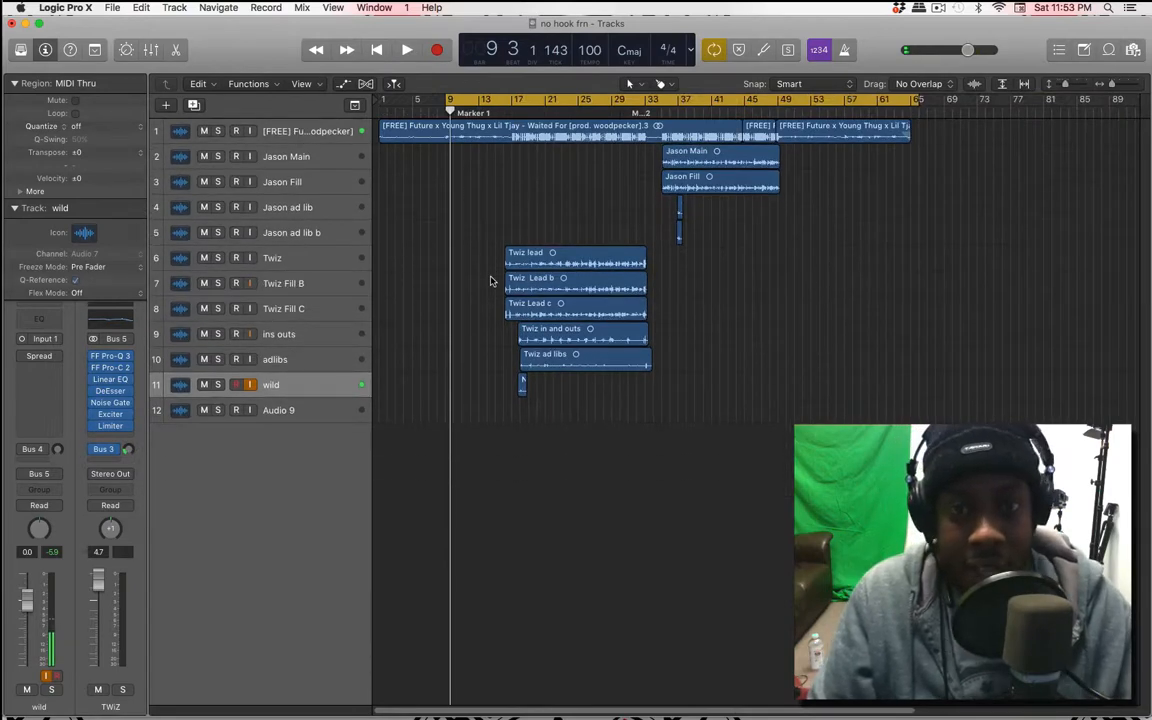
key(super+Down)
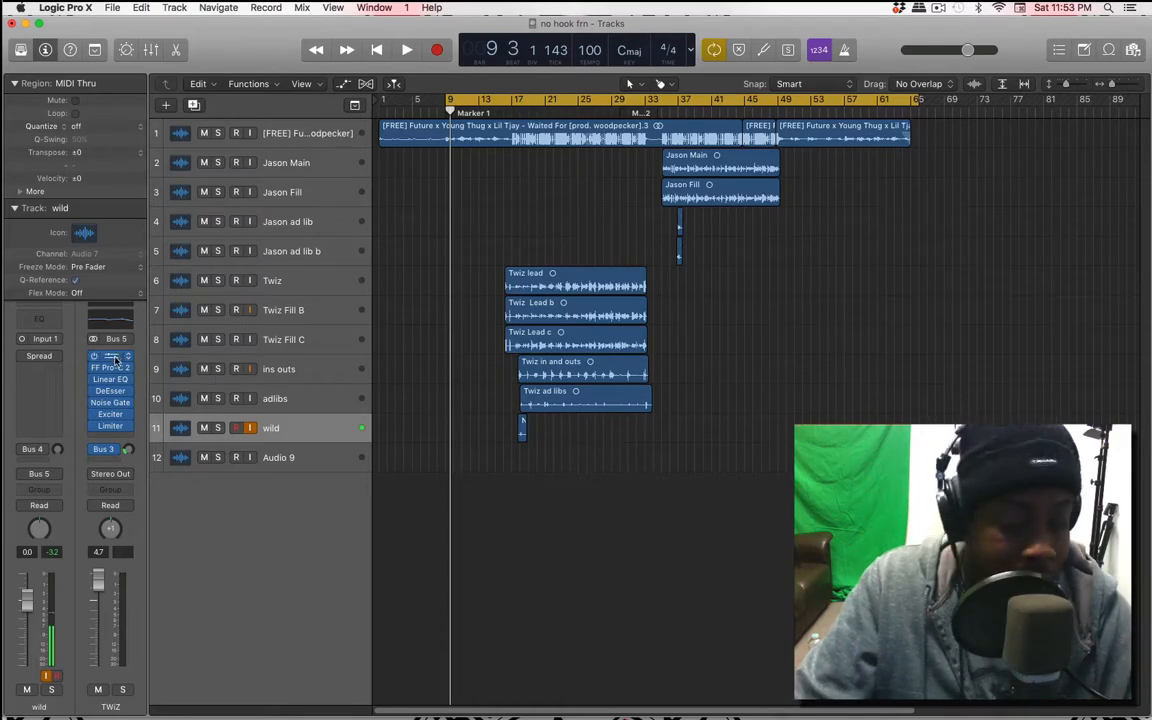
key(x)
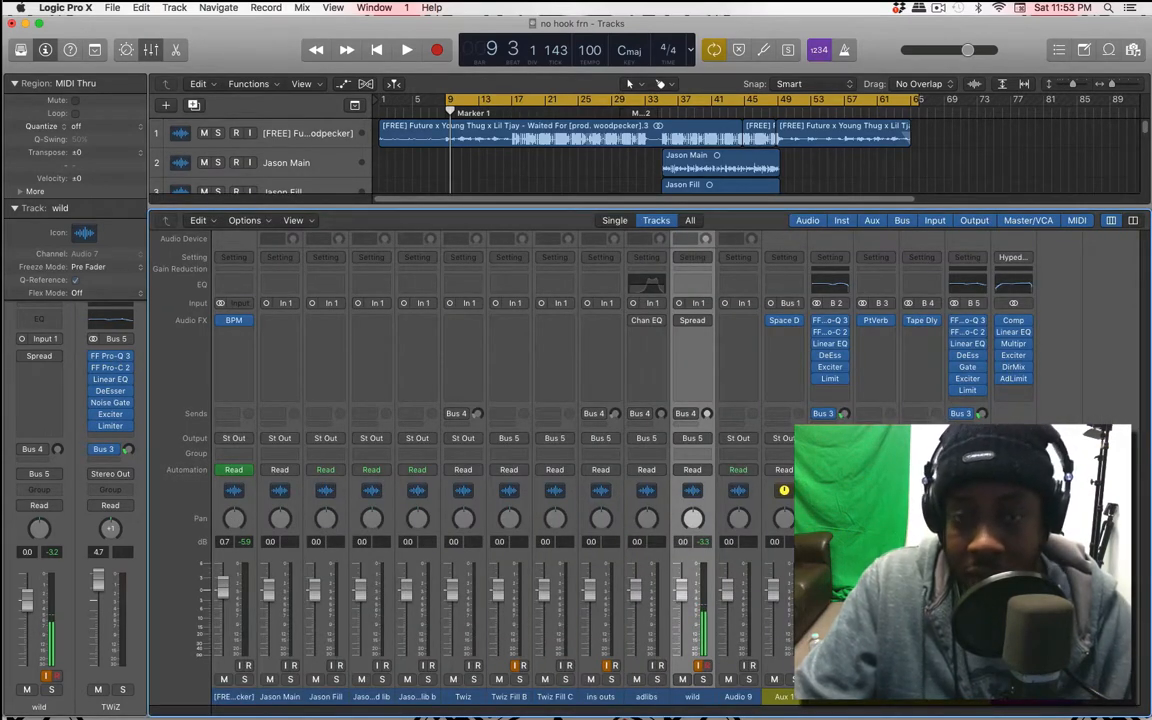
key(x)
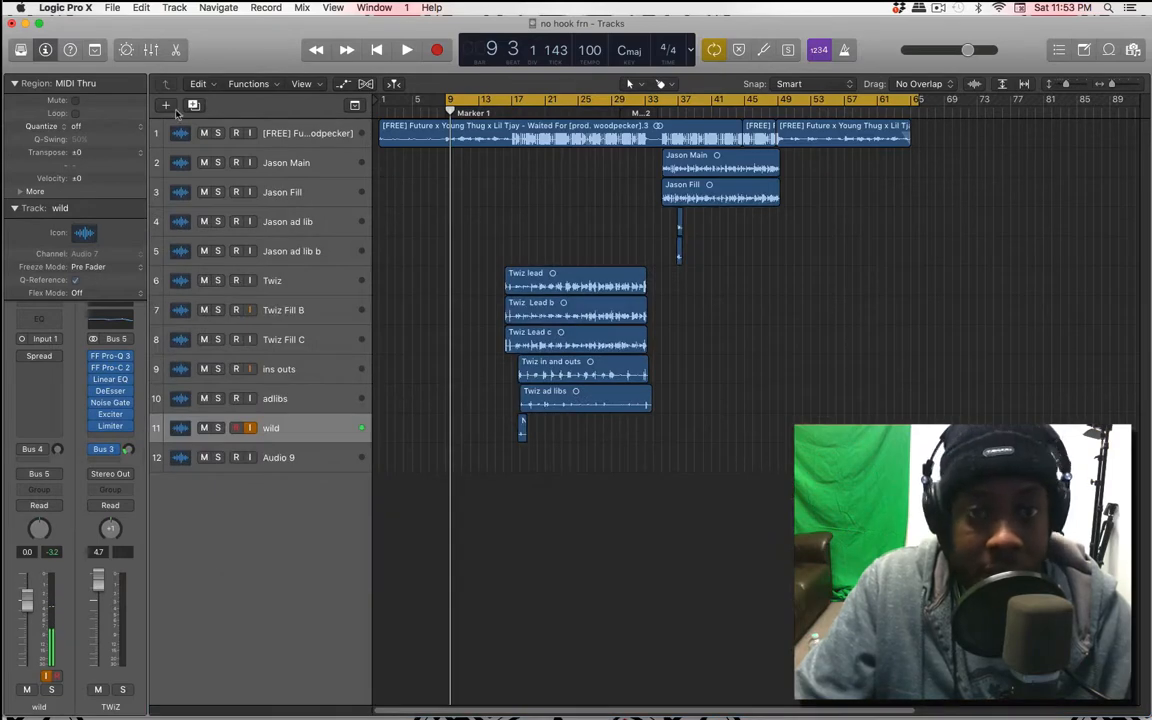
Review the Save As options for organizing the project and copying its files, and leave without saving
click(112, 7)
click(165, 124)
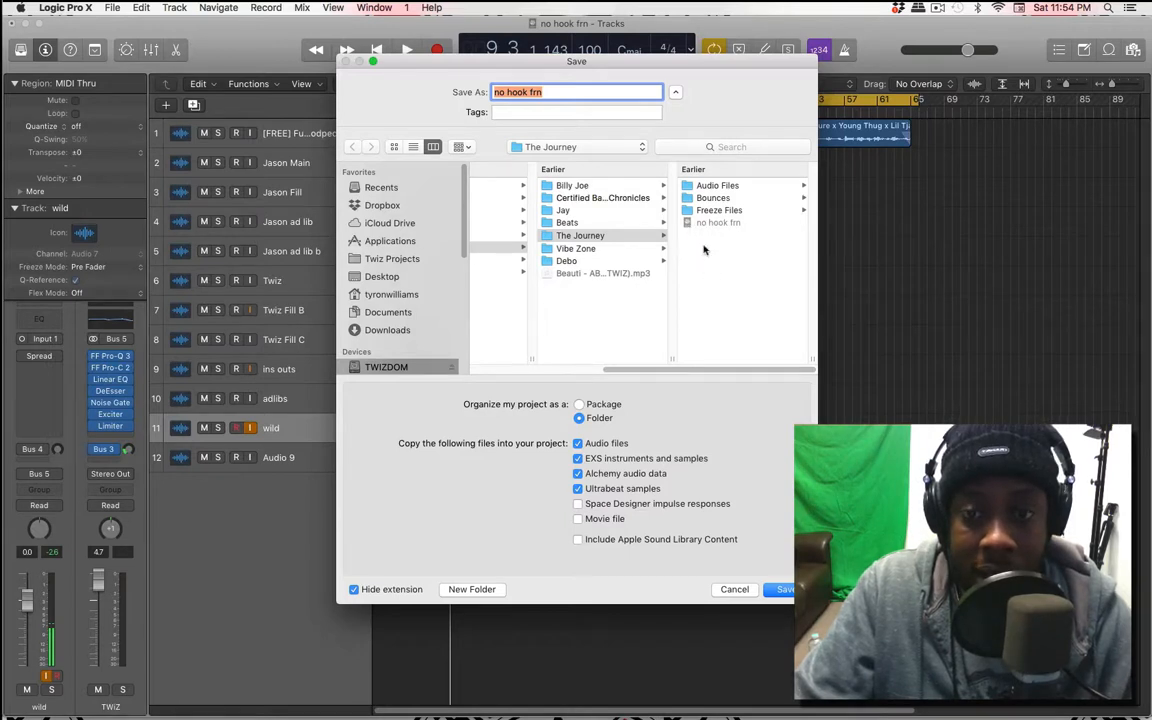
click(733, 590)
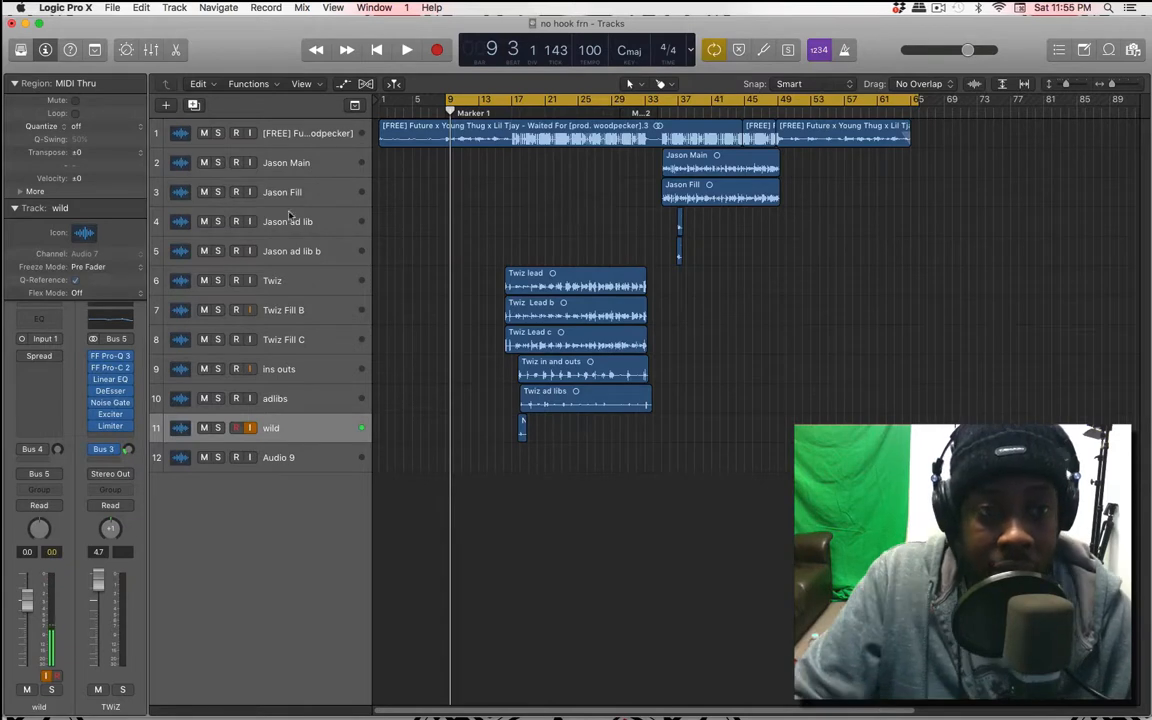
Collapse the region details, and solo and select the Main vocal track (track 2)
click(13, 85)
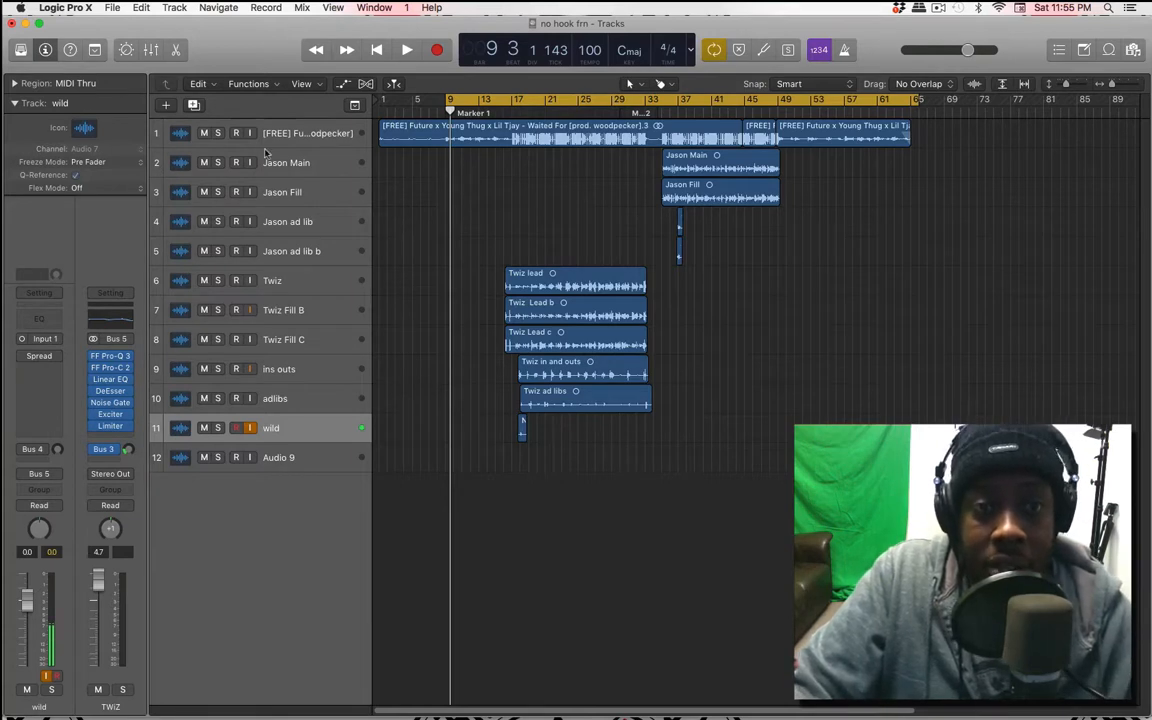
click(217, 163)
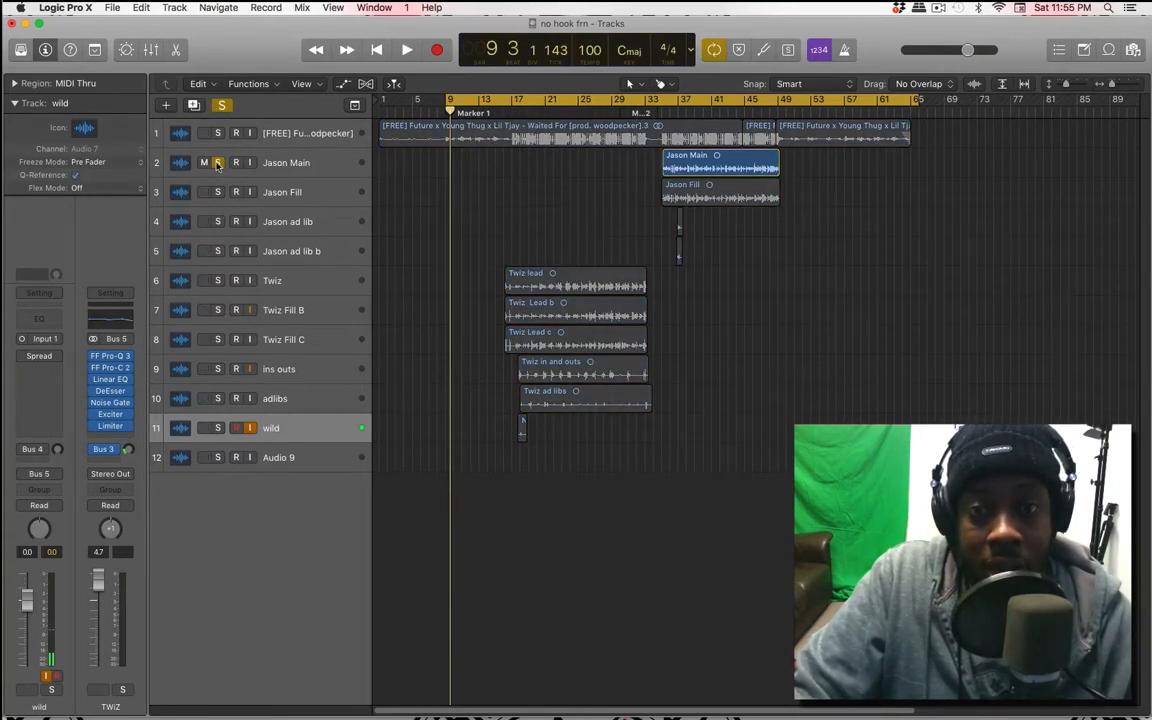
click(288, 163)
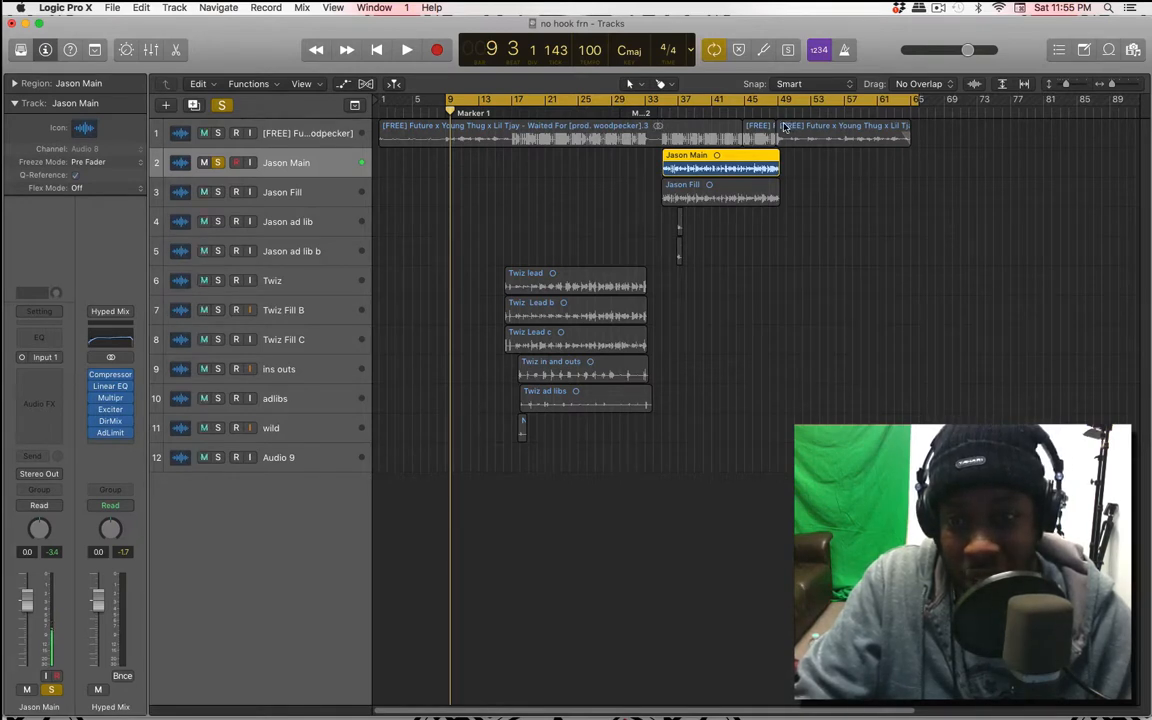
Try narrowing the cycle range to the Main vocal region, about bars 35 to 49, and restore it to bars 9 to 66
drag(449, 103, 668, 137)
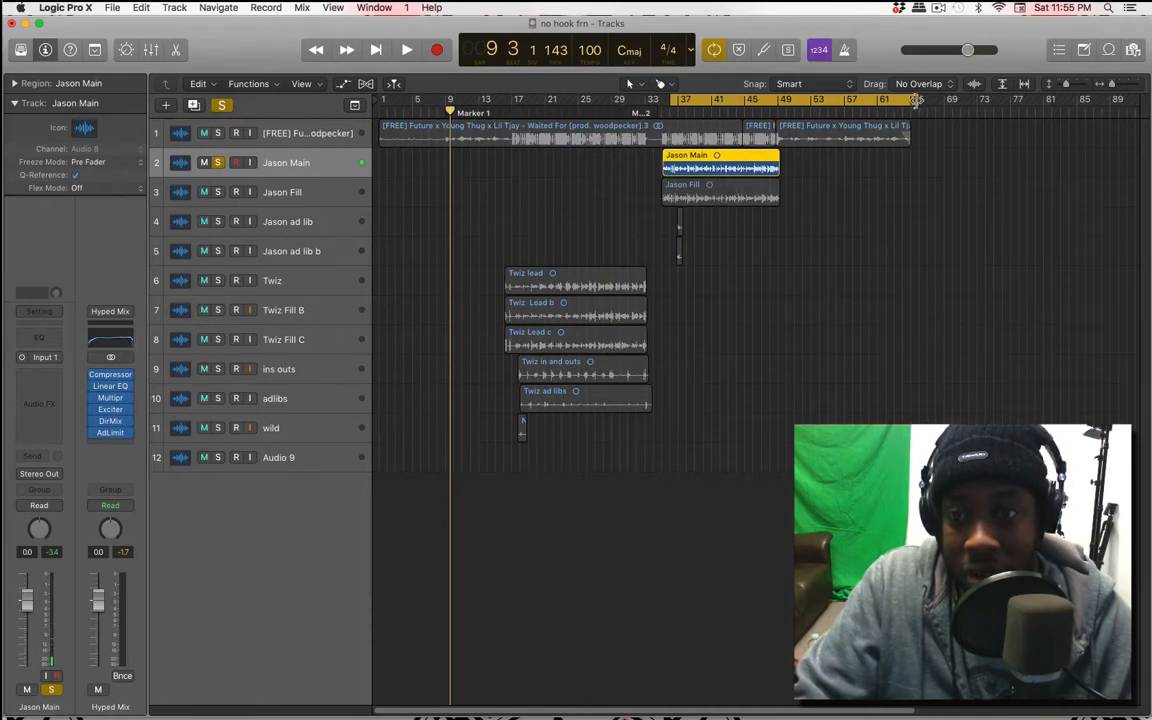
drag(916, 101, 816, 145)
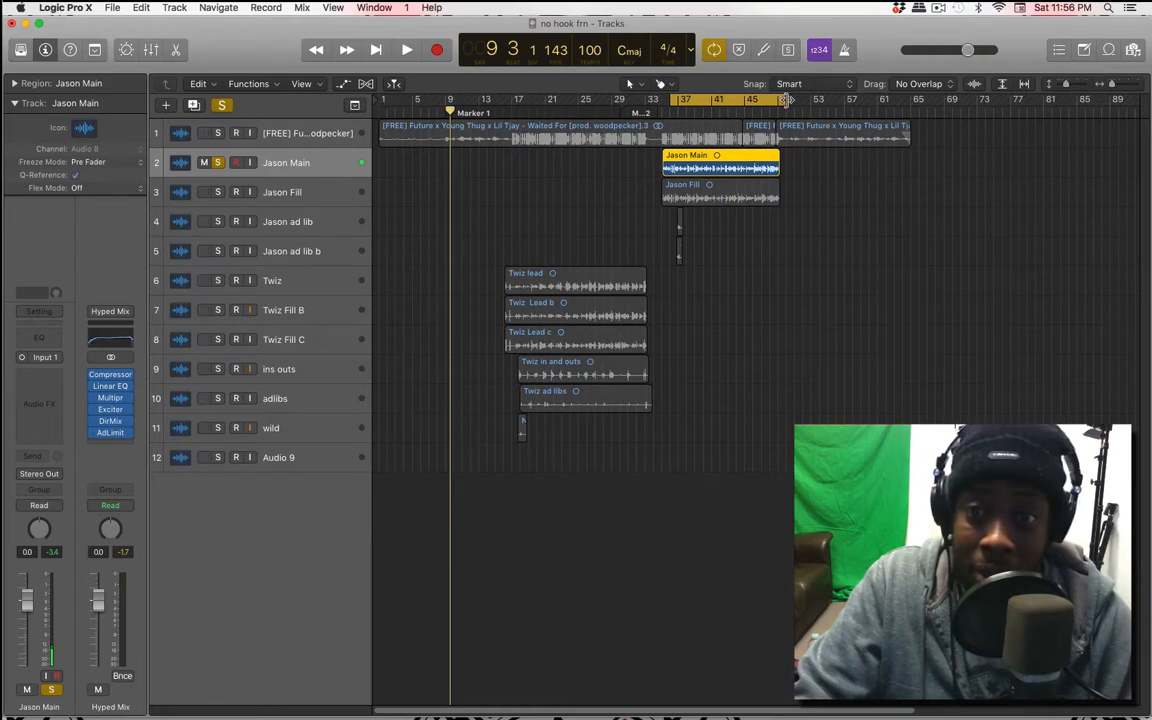
drag(708, 97, 917, 100)
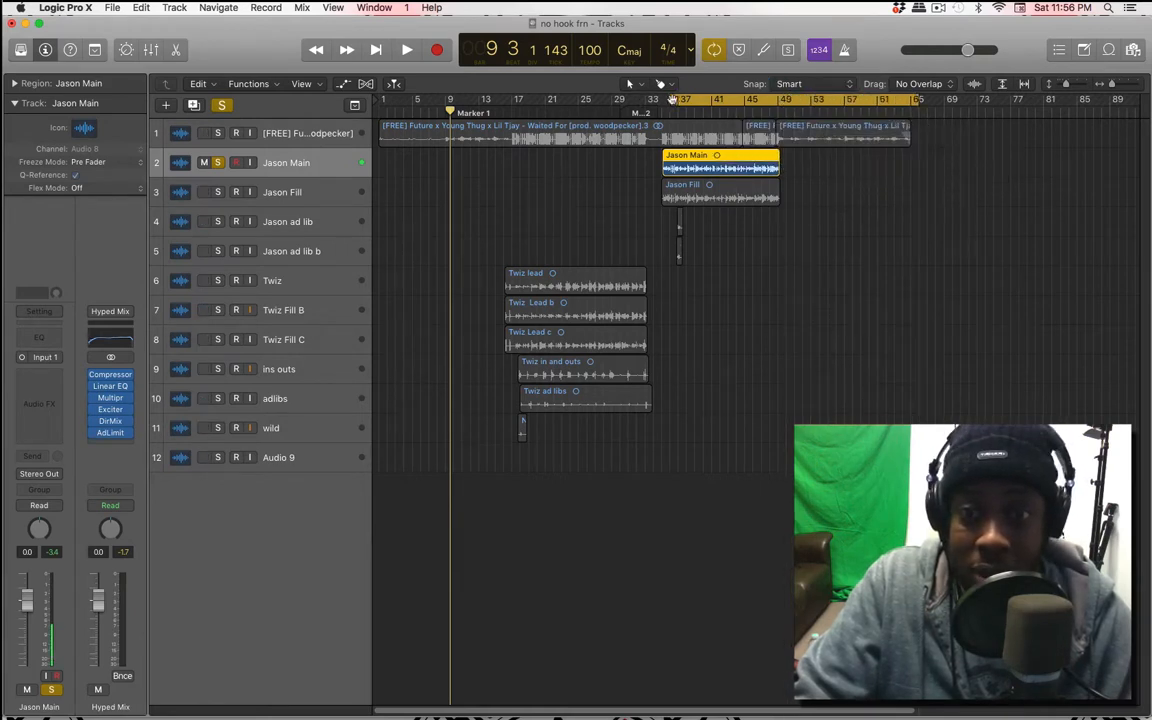
drag(675, 100, 449, 116)
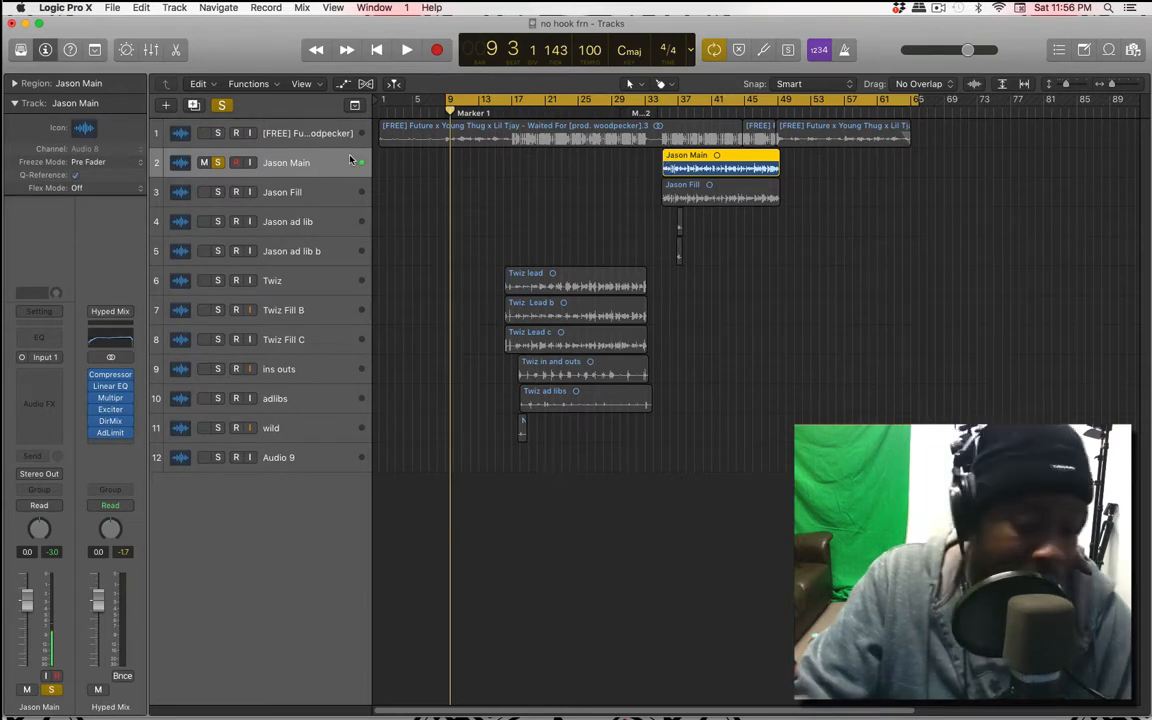
Set up a bounce with PCM as the only destination and Wave as the file format, and cancel it
key(cmd+b)
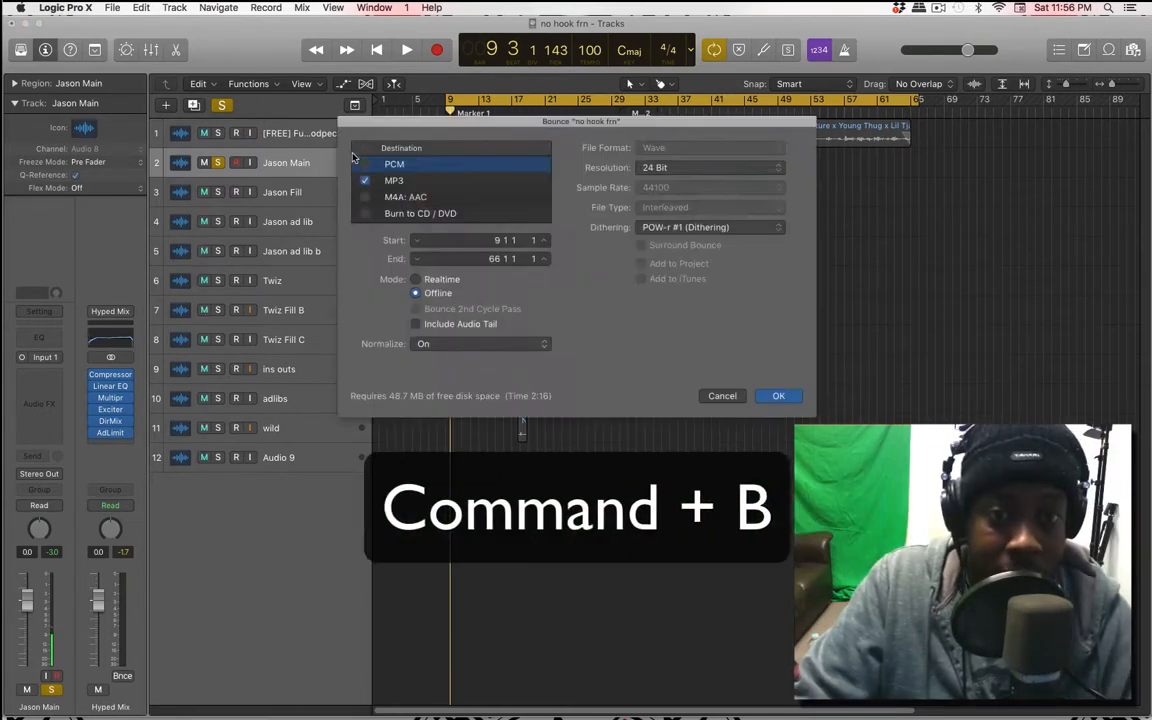
click(417, 182)
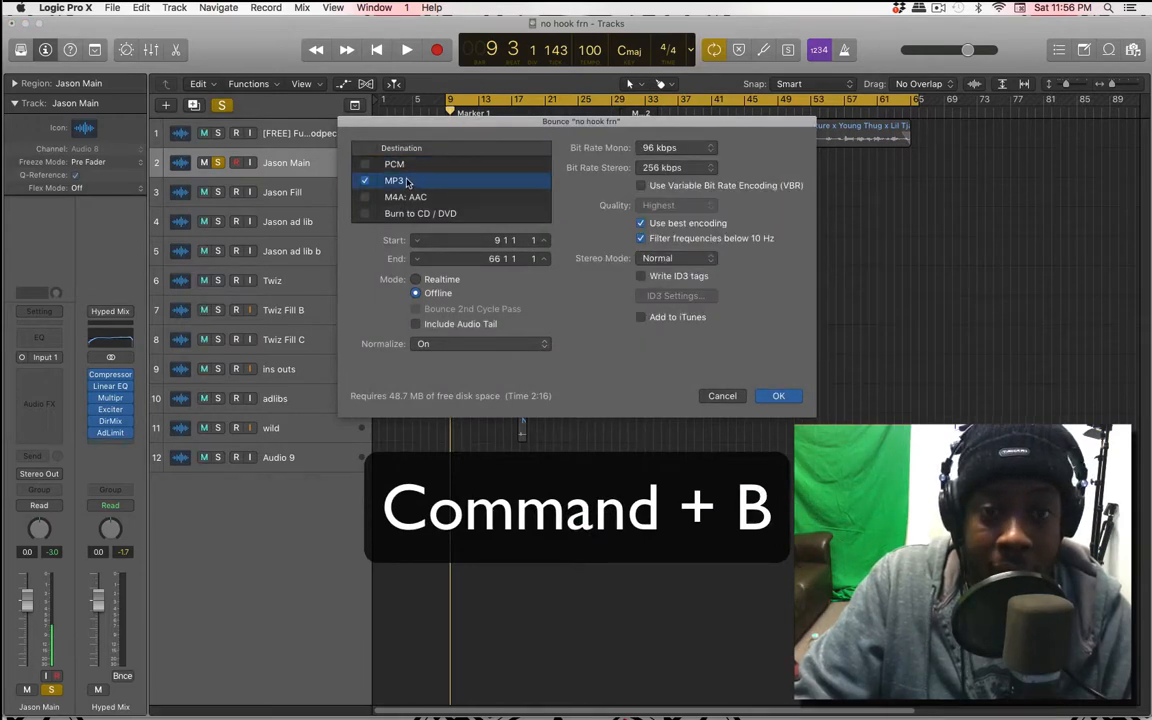
click(365, 180)
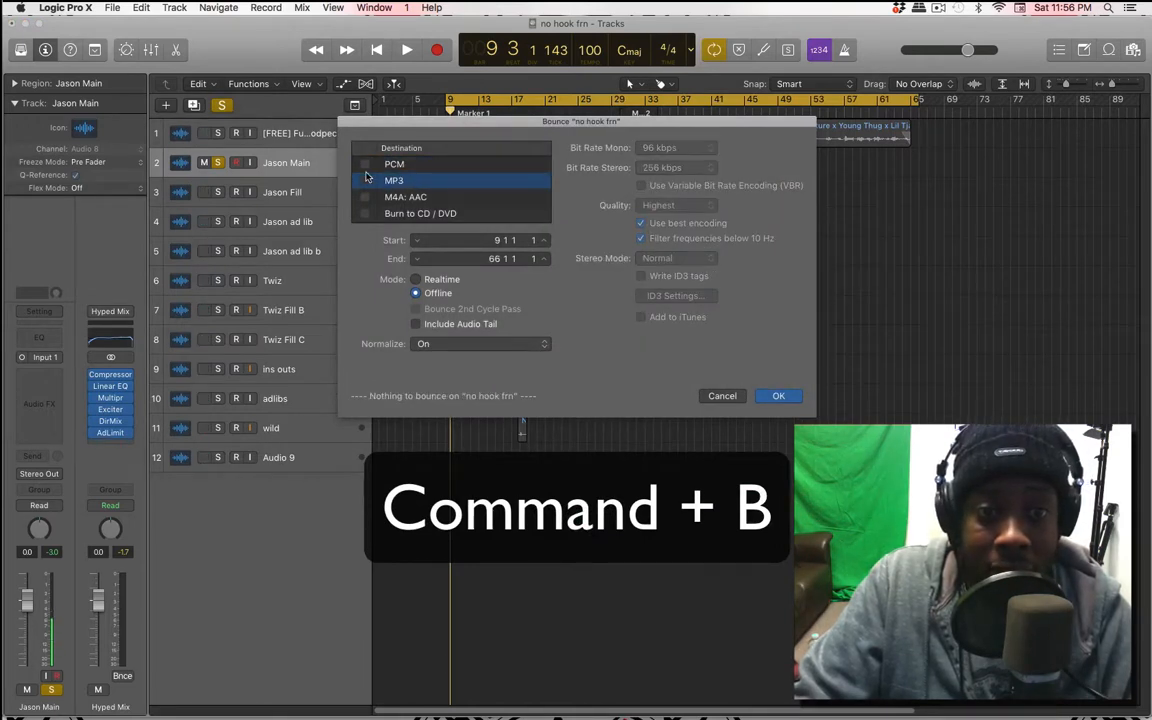
click(365, 164)
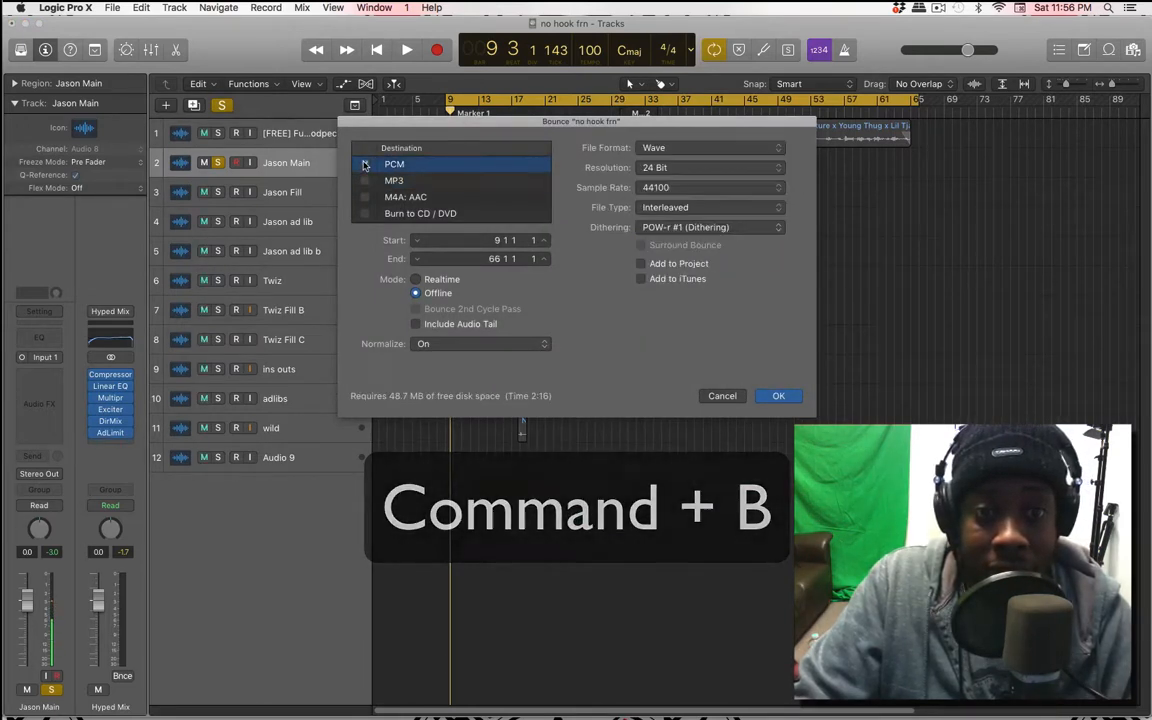
click(688, 149)
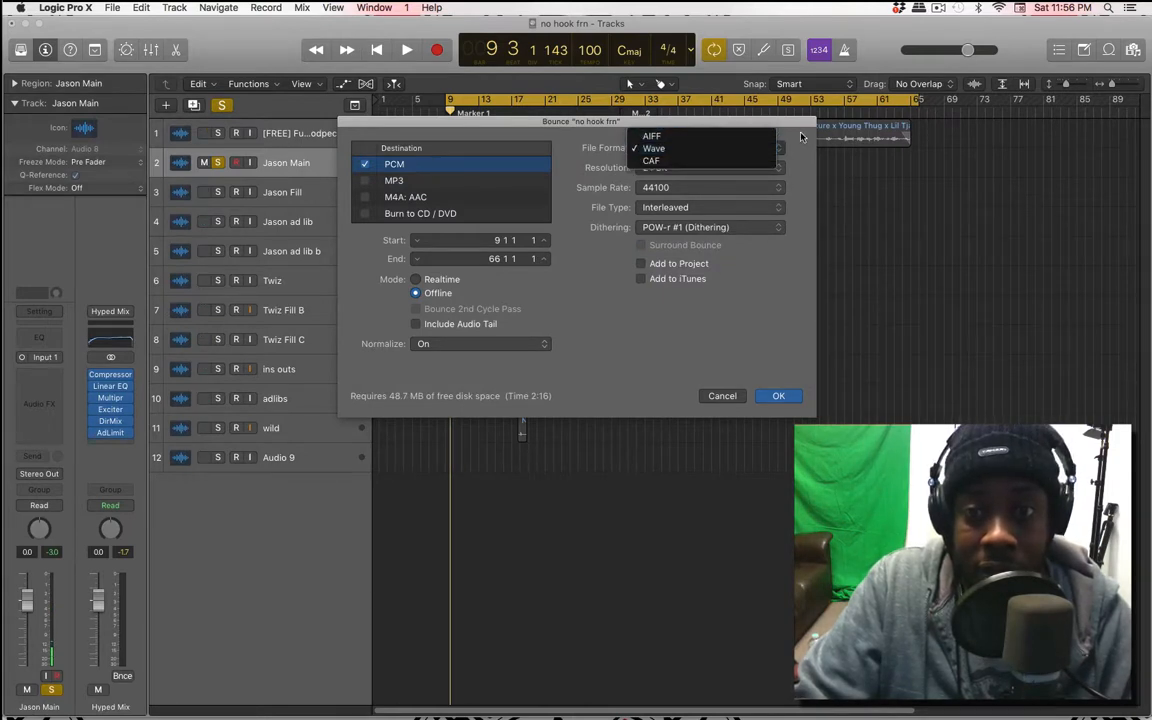
click(668, 149)
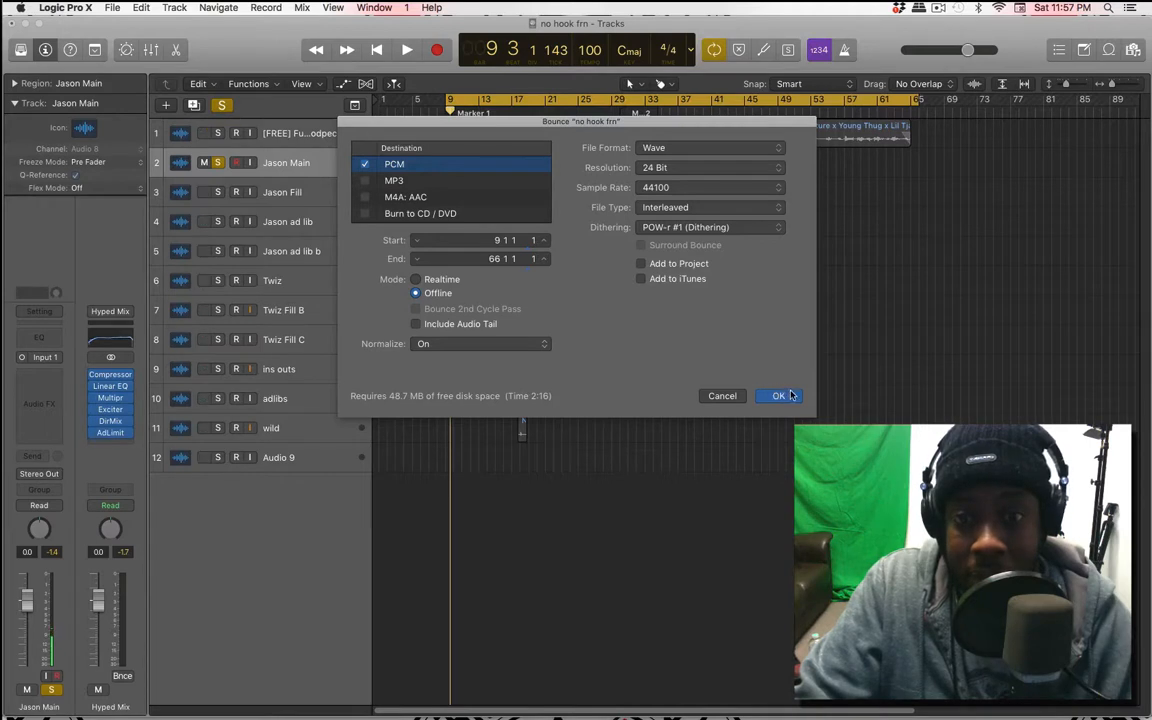
click(722, 396)
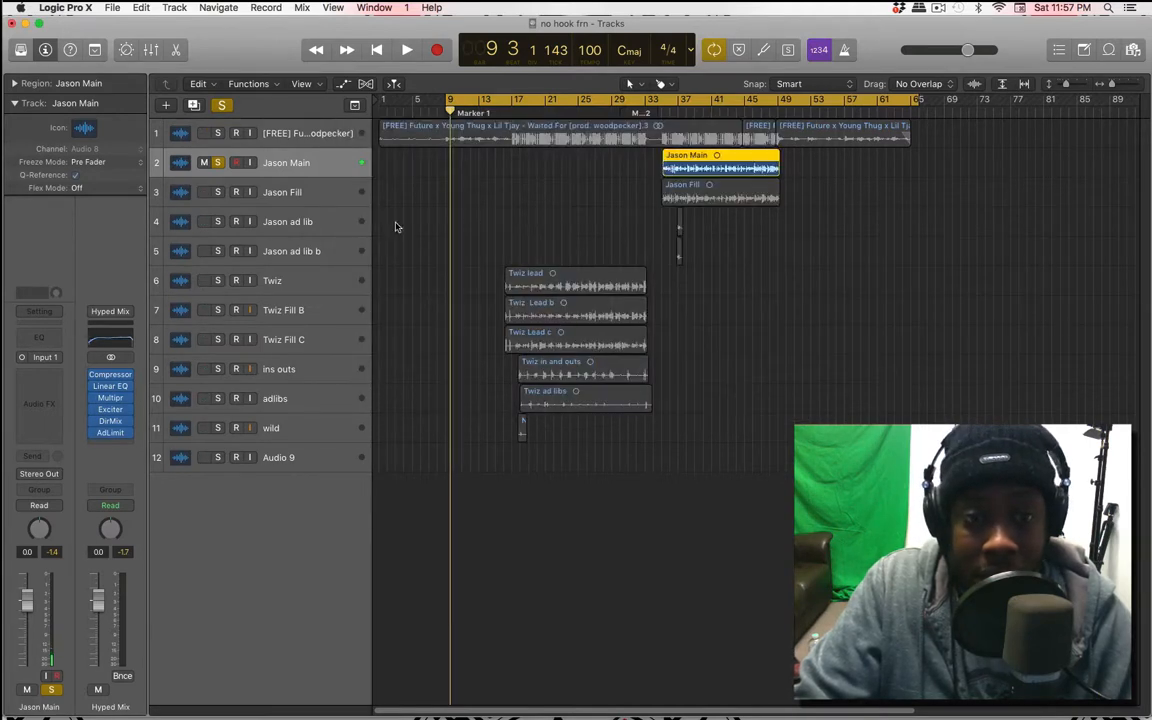
Unsolo the Main vocal track, and solo and select the Fill vocal on track 3 instead
click(218, 162)
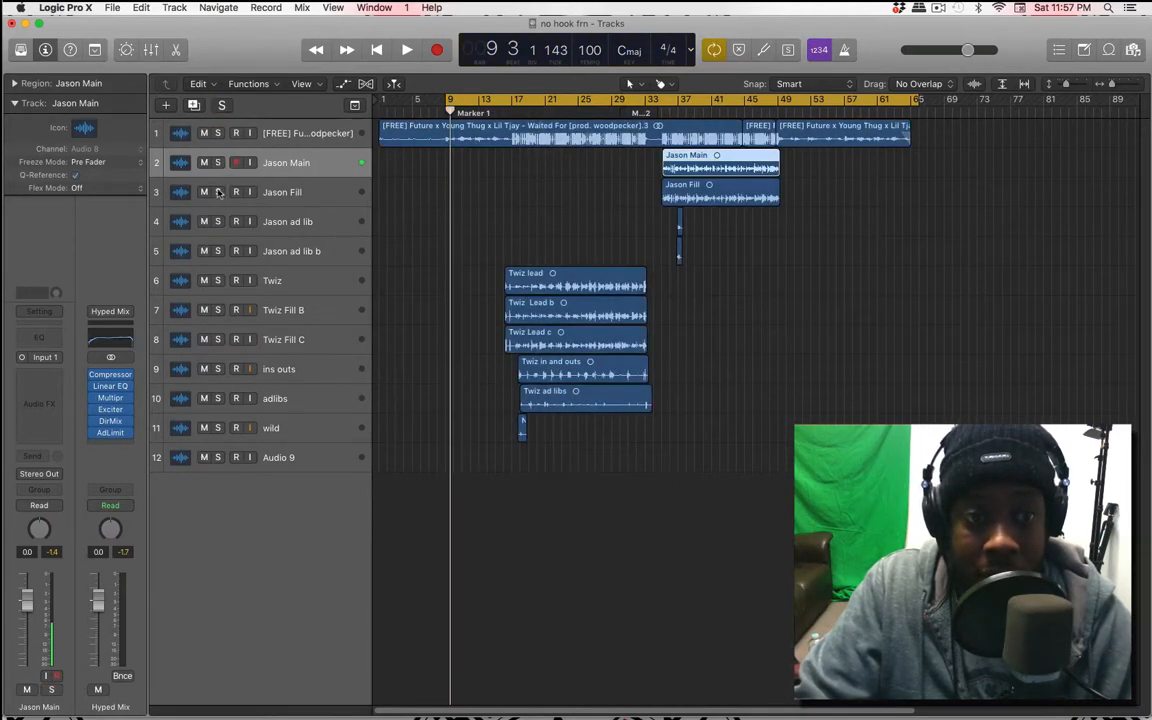
click(217, 192)
click(289, 194)
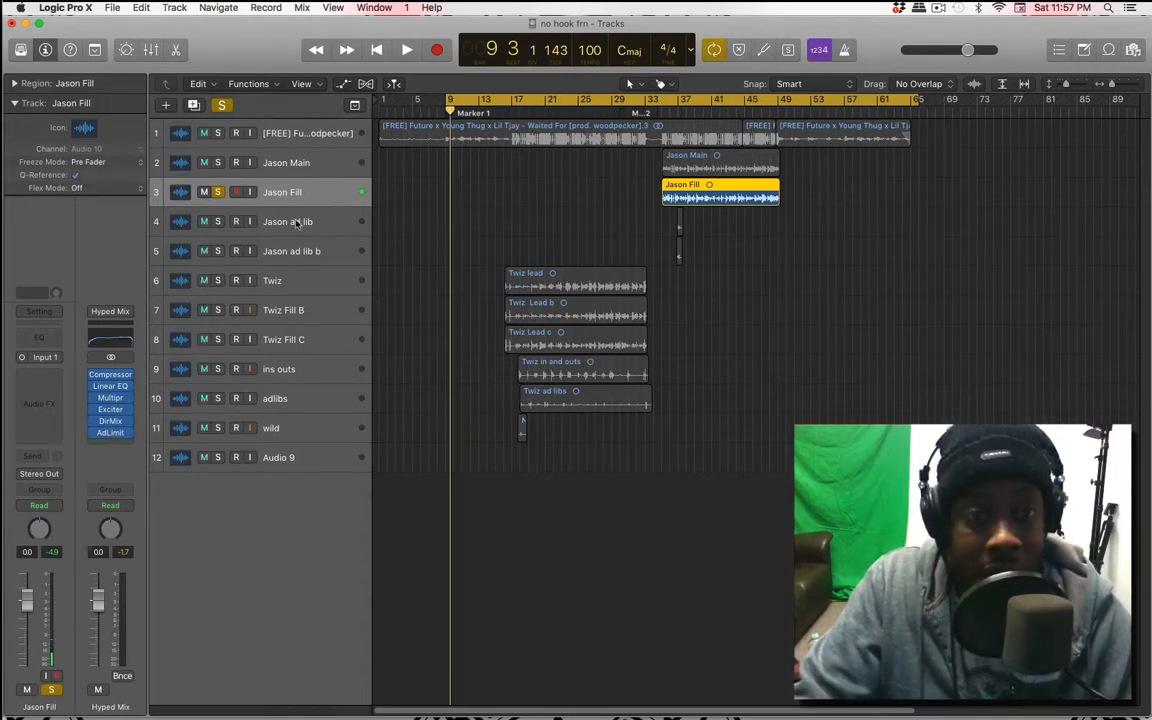
Move the track selection down to the lead vocal on track 6 and turn off solo for all tracks
key(Down)
key(Down)
key(Down)
click(221, 105)
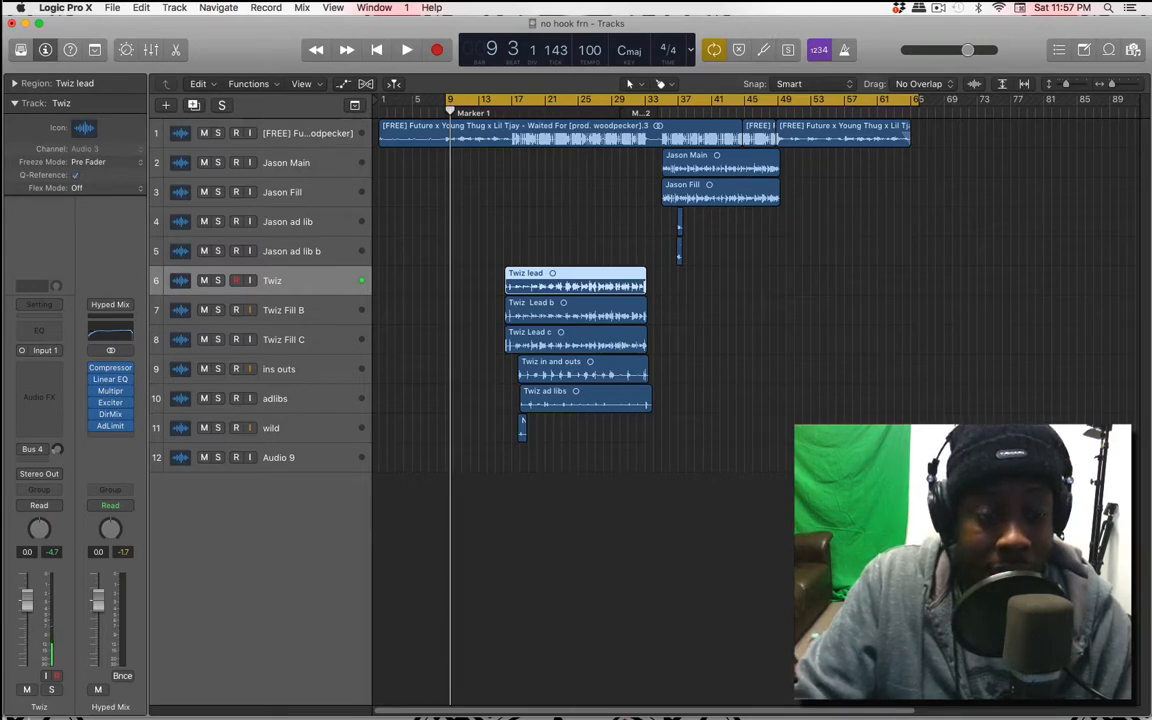
Switch to Finder and examine the client folders Convicted, Locked and Loaded and Shear Beauty Salon inside TWiZ Projects on the TWIZDOM drive
click(52, 693)
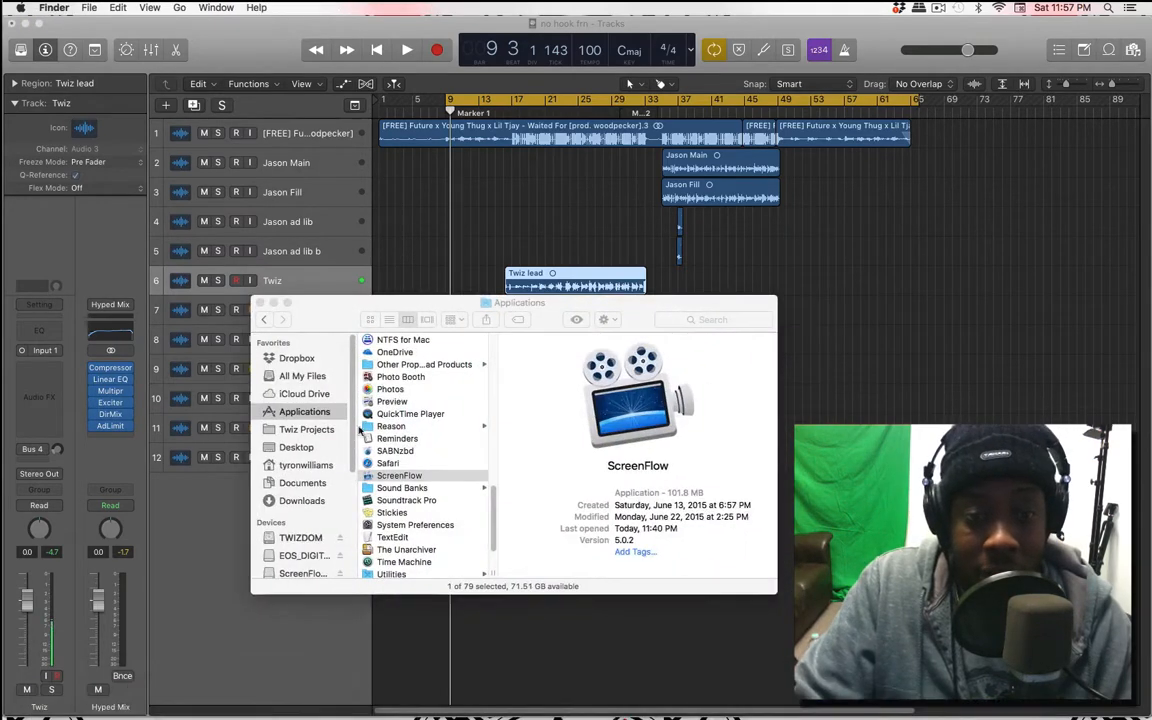
click(301, 538)
click(403, 388)
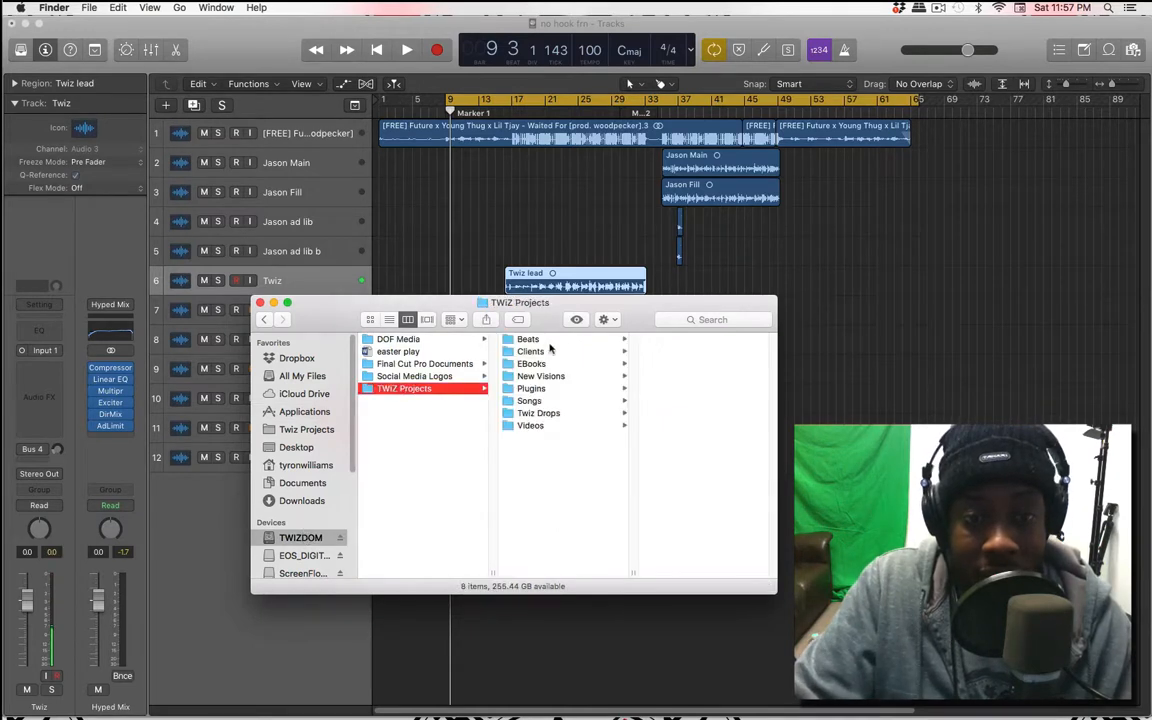
click(545, 351)
click(672, 364)
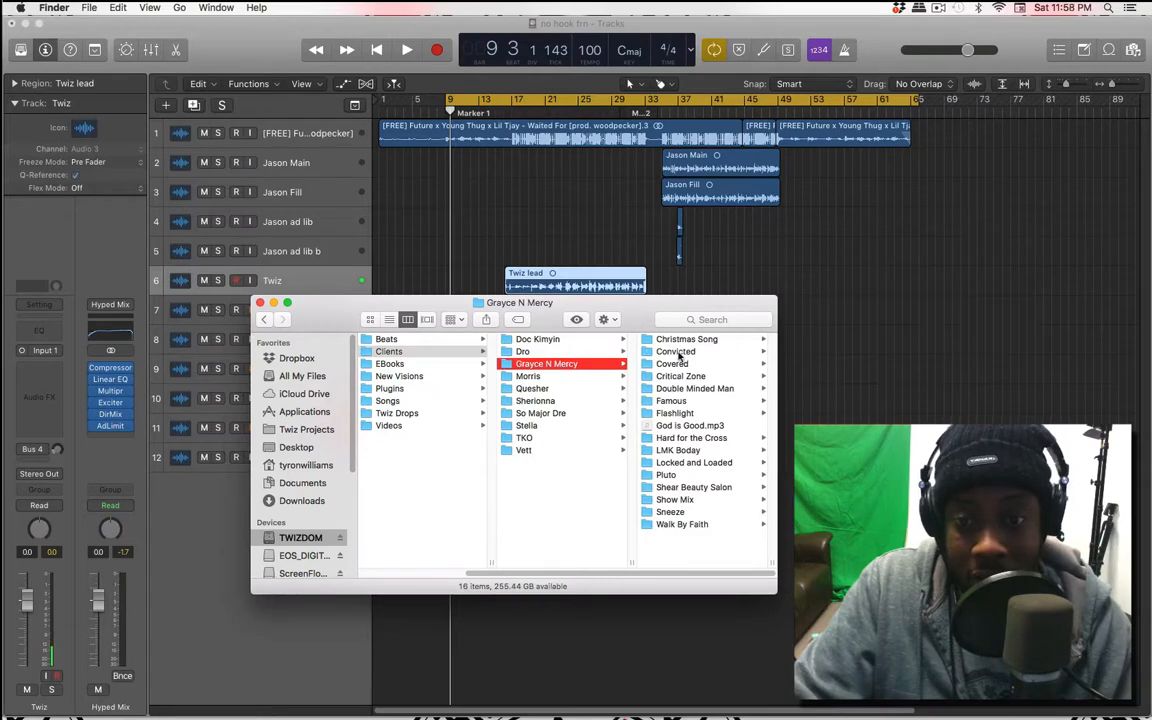
click(678, 352)
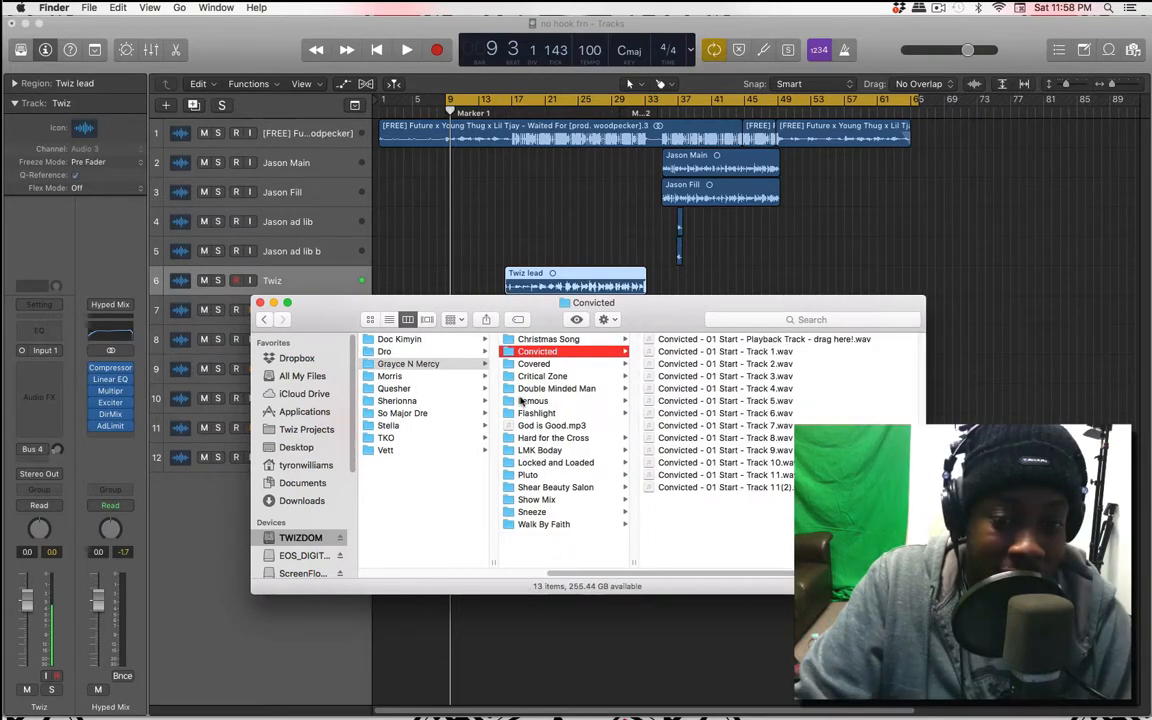
click(548, 463)
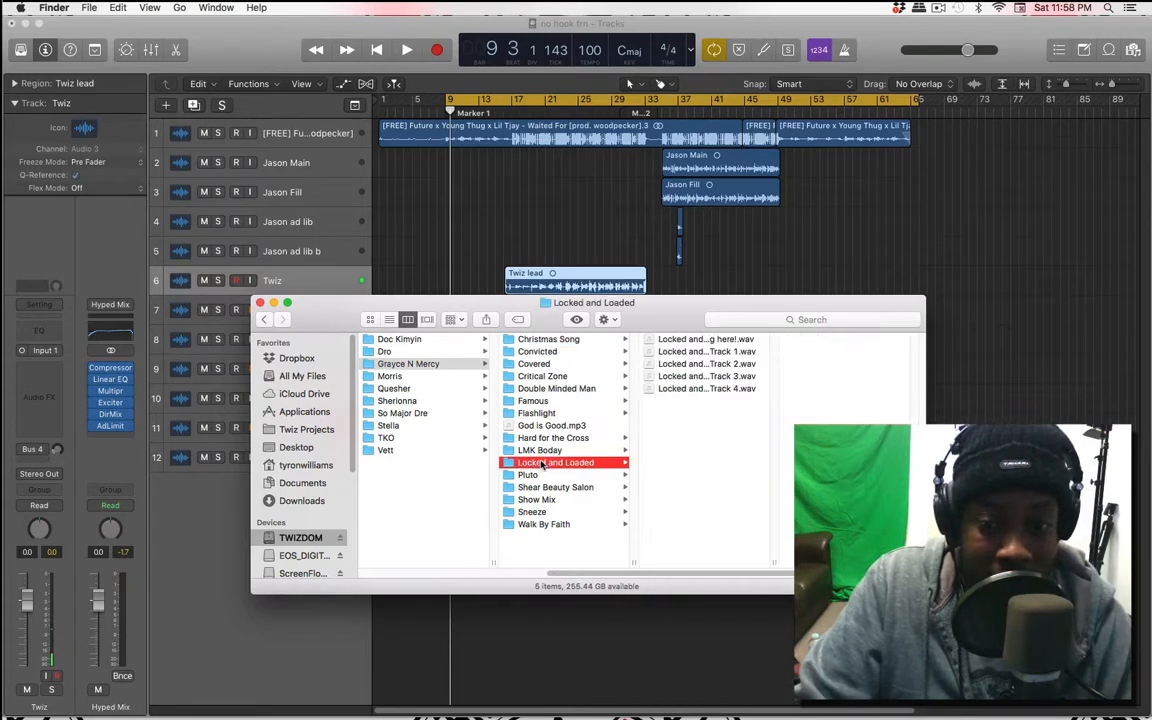
click(550, 487)
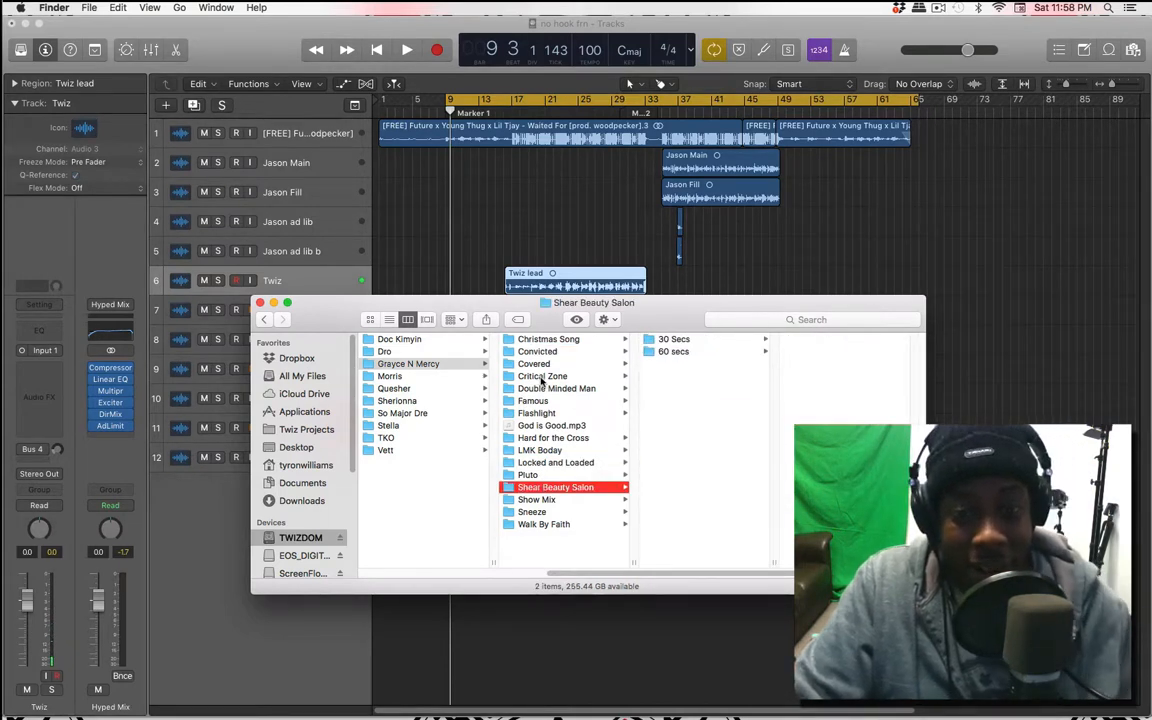
click(260, 302)
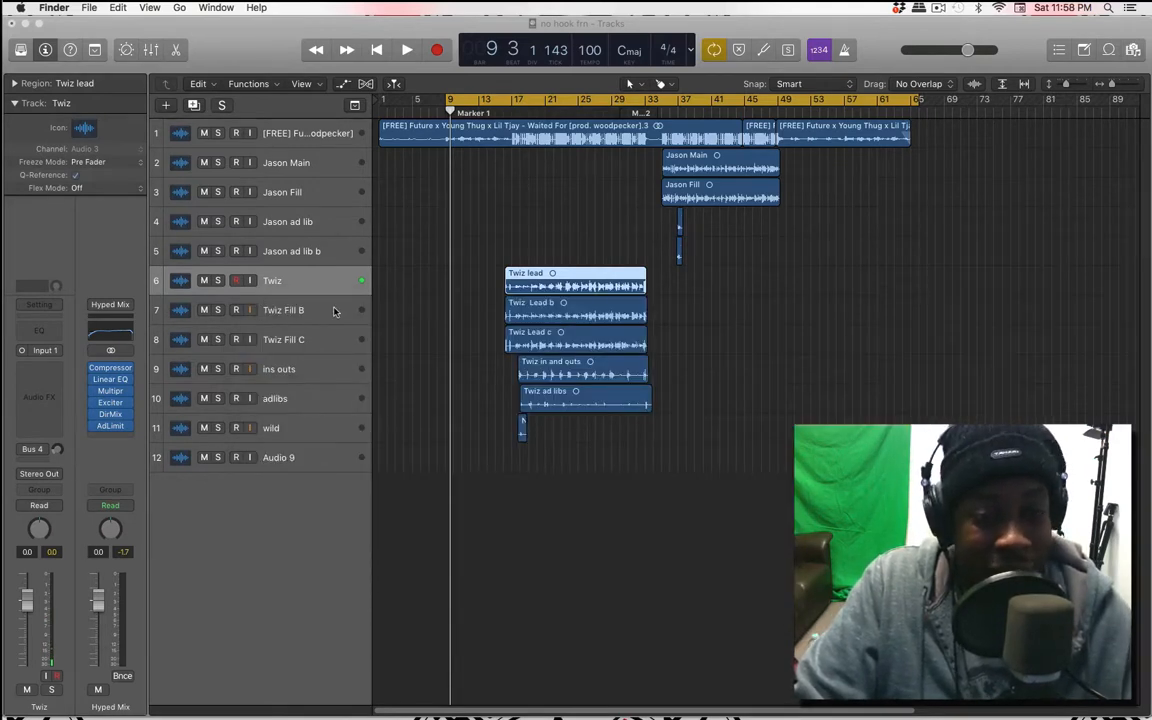